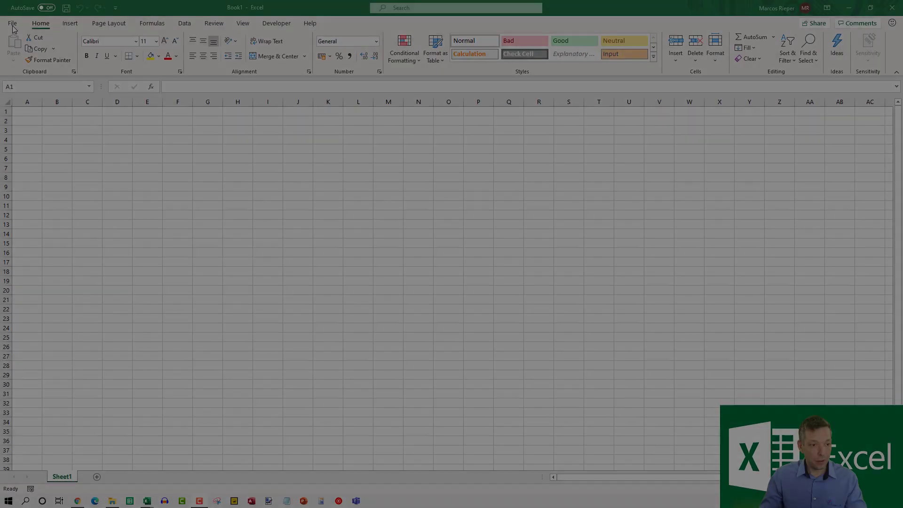
# Step: Open Excel Options at the Language settings
pyautogui.click(13, 23)
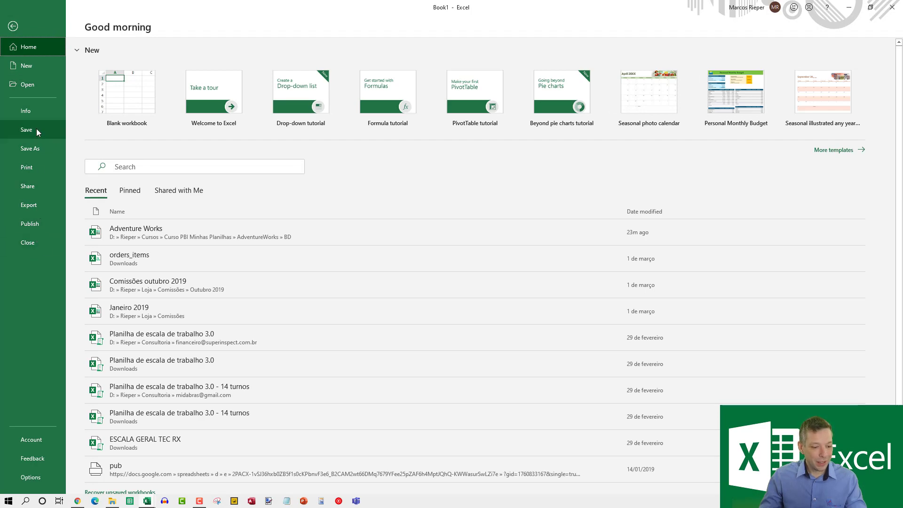
pyautogui.click(37, 477)
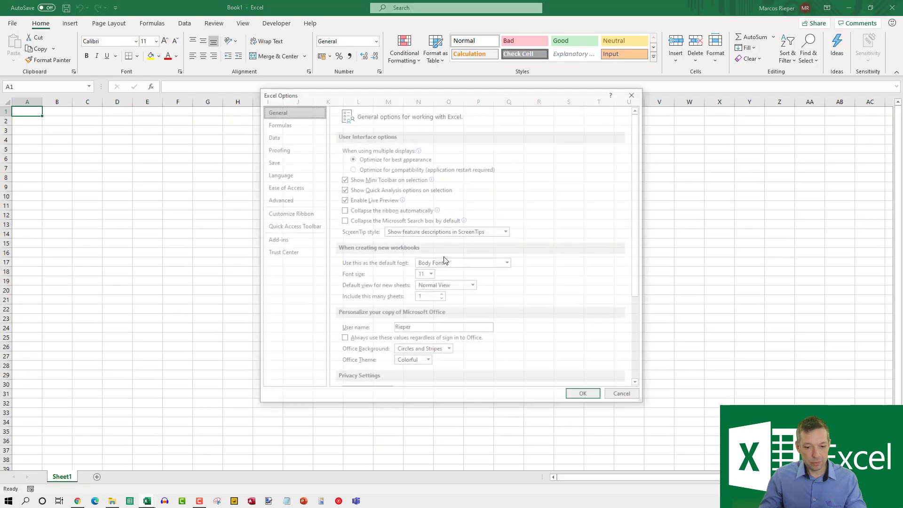
pyautogui.click(297, 177)
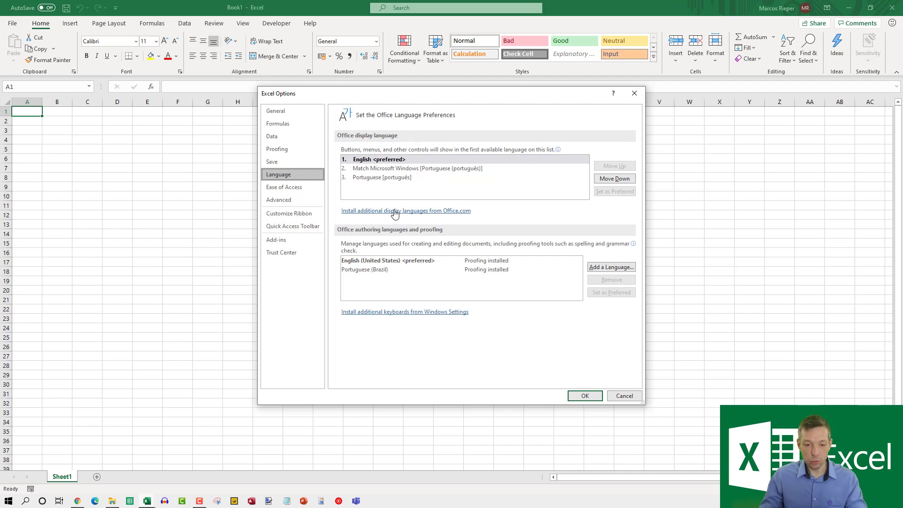
# Step: Choose Italian as an additional display language and install it from Office.com
pyautogui.click(394, 212)
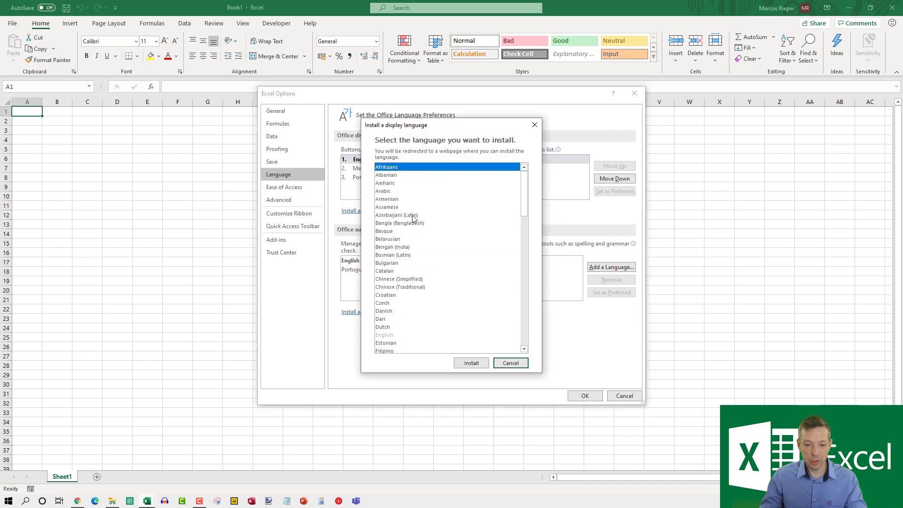
pyautogui.moveTo(524, 193); pyautogui.dragTo(524, 225)
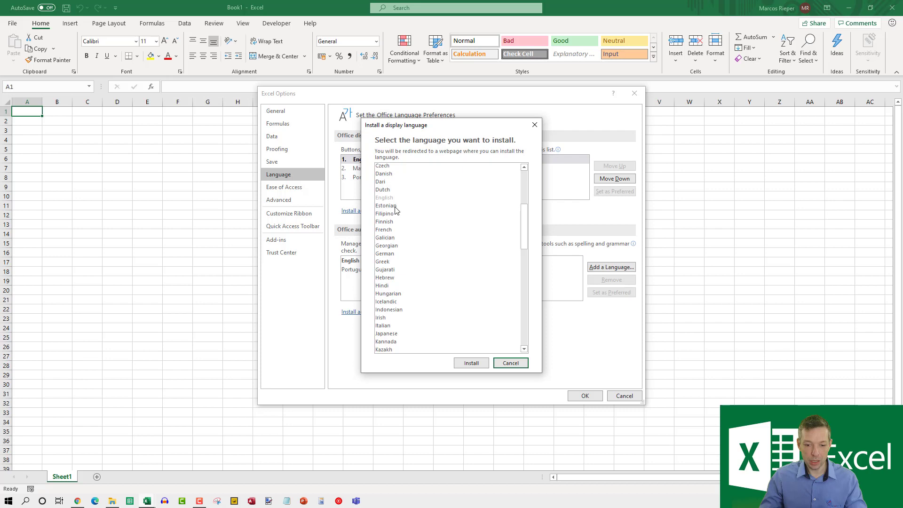
pyautogui.click(395, 207)
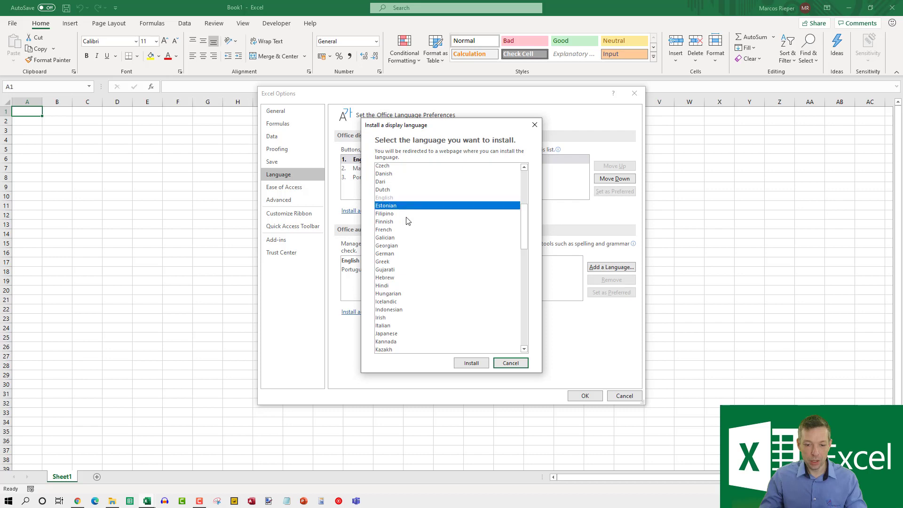
pyautogui.click(395, 327)
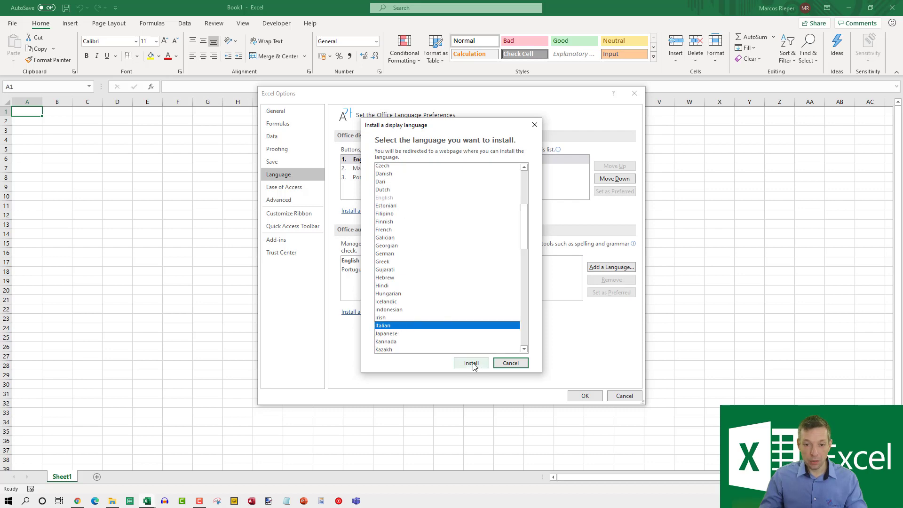
pyautogui.click(472, 363)
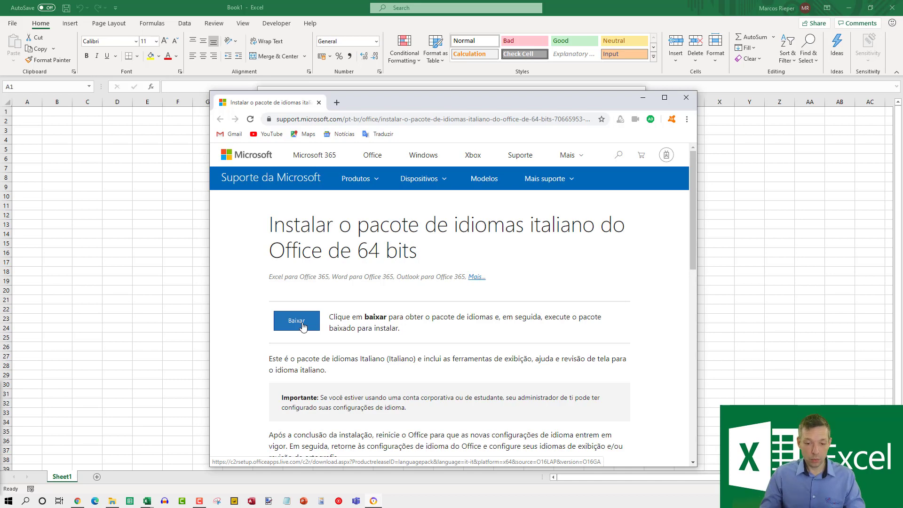
# Step: Close the Chrome support page for the Italian 64-bit language pack
pyautogui.click(686, 98)
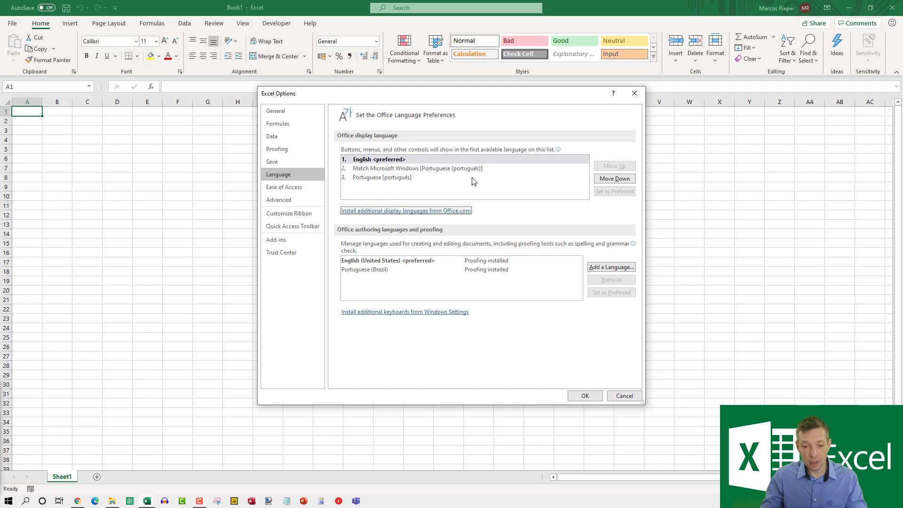
# Step: Move Portuguese to the top of the display languages, then restore English as preferred
pyautogui.click(383, 182)
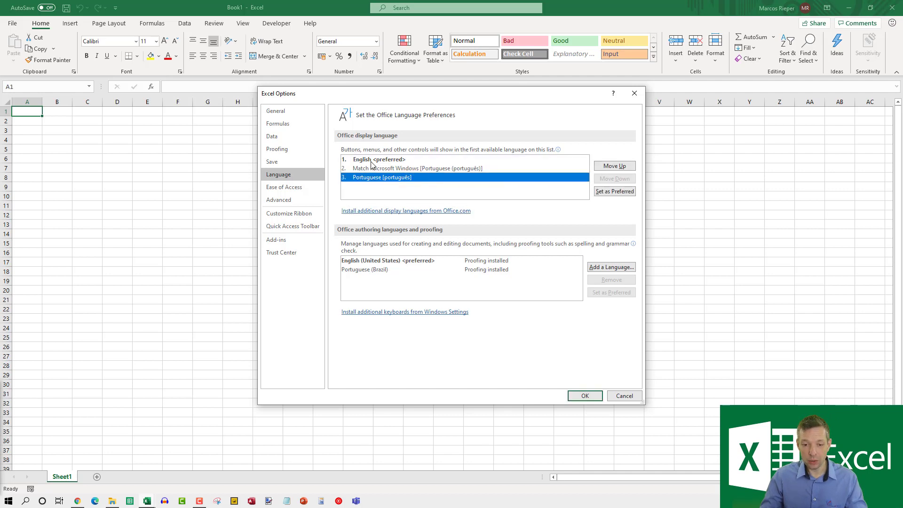
pyautogui.click(613, 166)
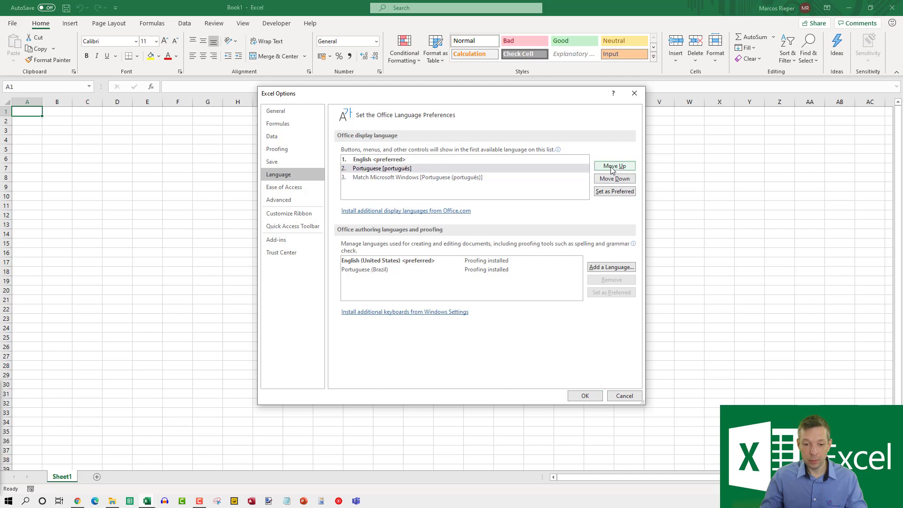
pyautogui.click(613, 167)
pyautogui.click(381, 169)
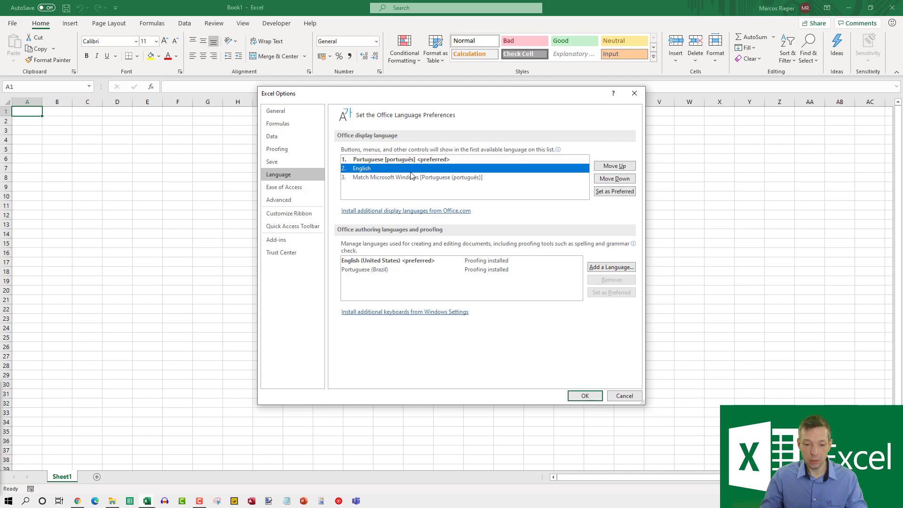
pyautogui.click(613, 166)
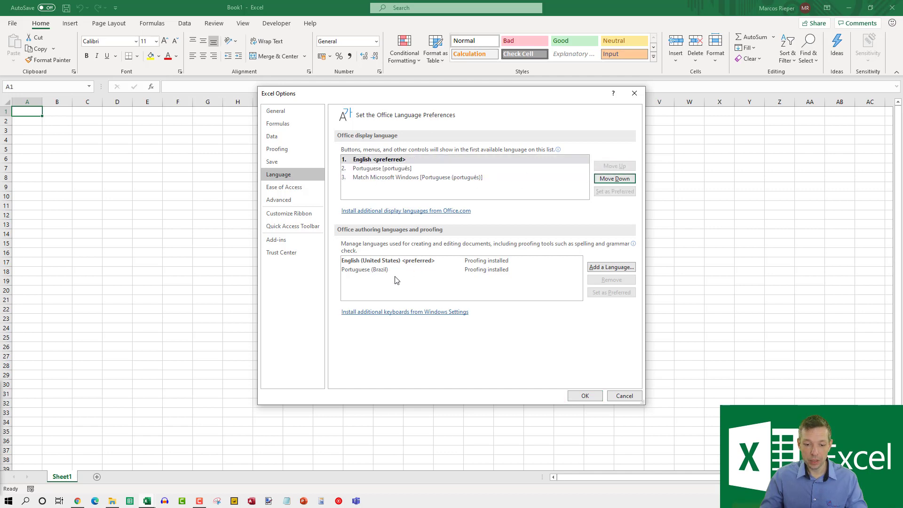
# Step: Try Portuguese (Brazil) as preferred authoring language, decline, reselect English, and cancel Options
pyautogui.click(369, 263)
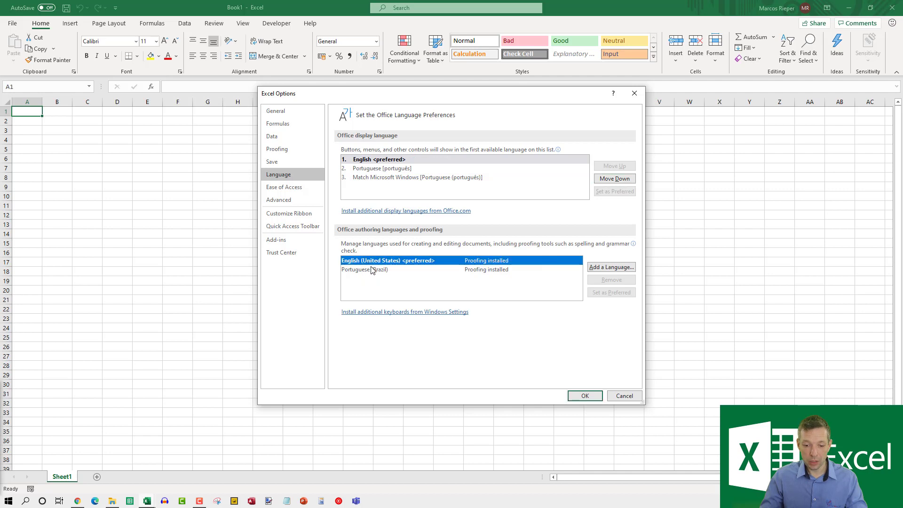
pyautogui.click(372, 269)
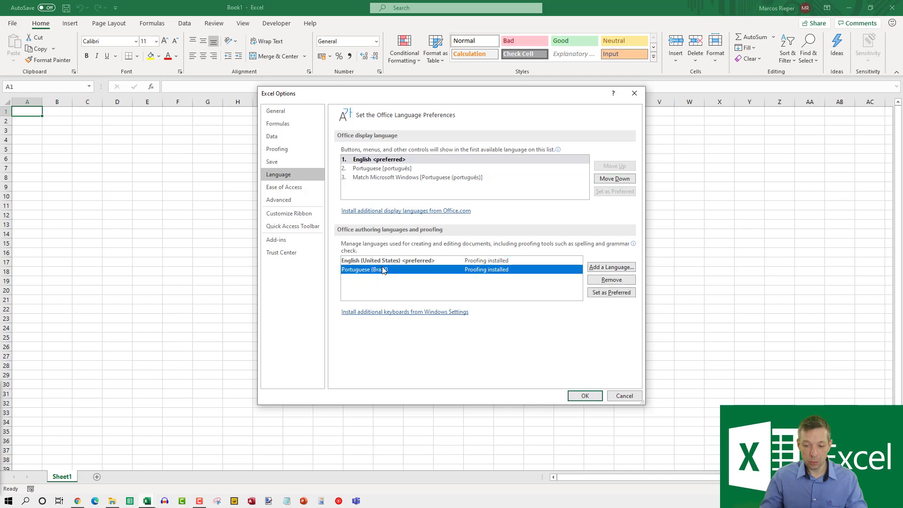
pyautogui.click(611, 292)
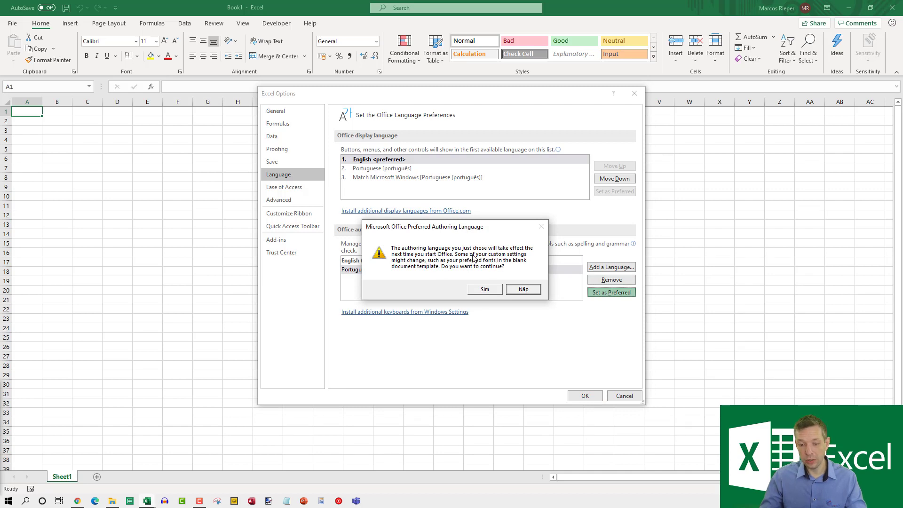
pyautogui.click(524, 290)
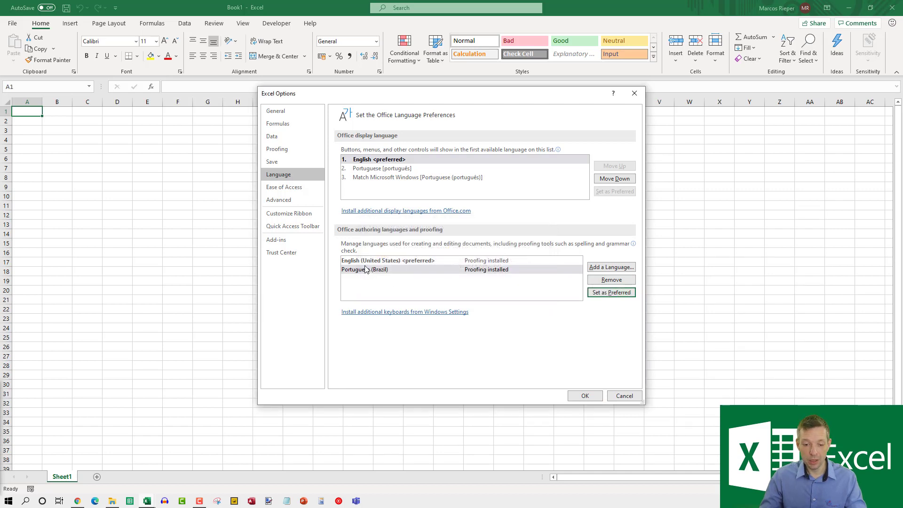
pyautogui.click(363, 262)
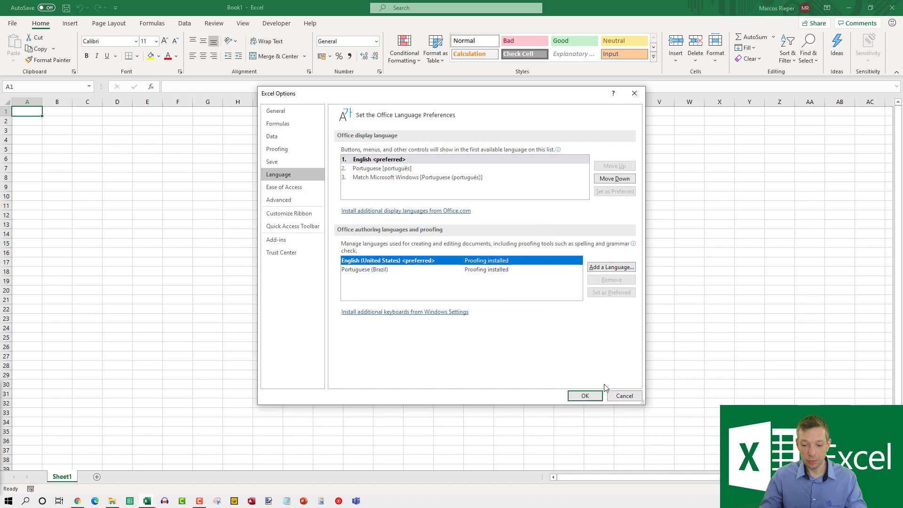
pyautogui.click(625, 395)
pyautogui.click(296, 160)
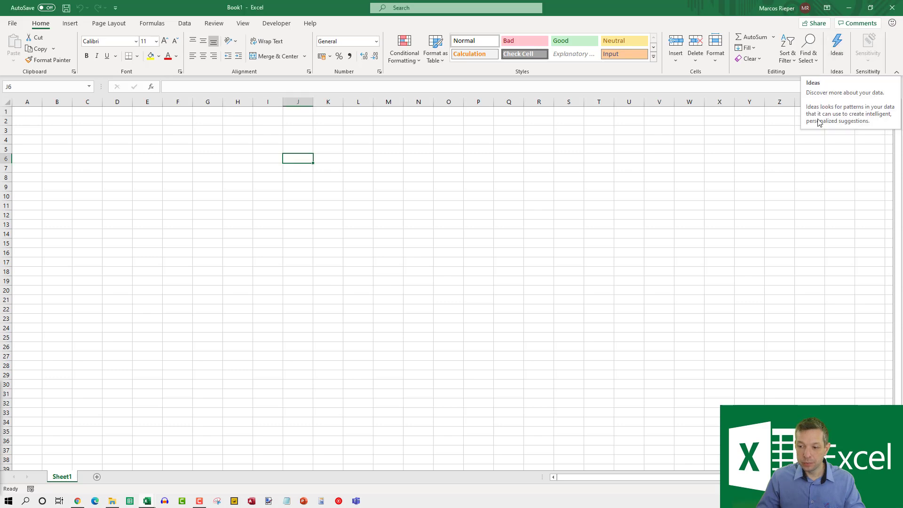
# Step: Open Ideas and insert its sample Year, Category, Product, Sales and Rating table
pyautogui.click(837, 45)
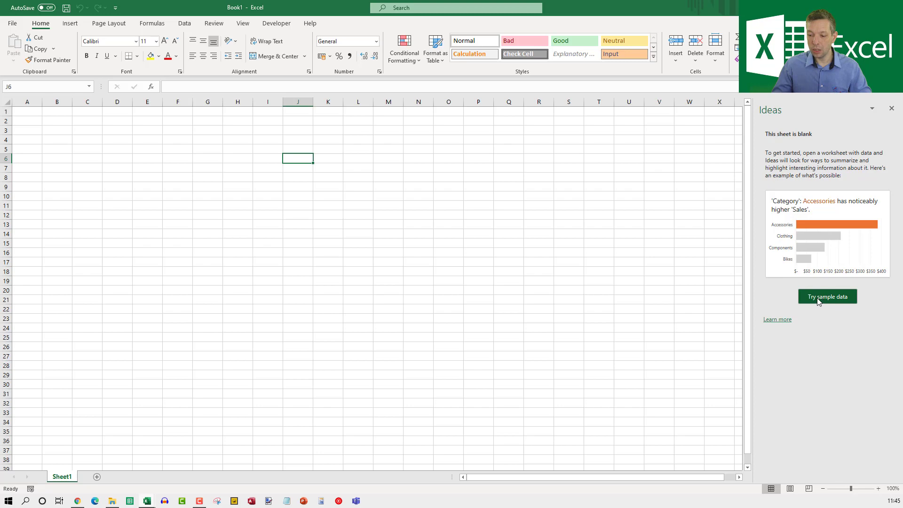
pyautogui.click(824, 302)
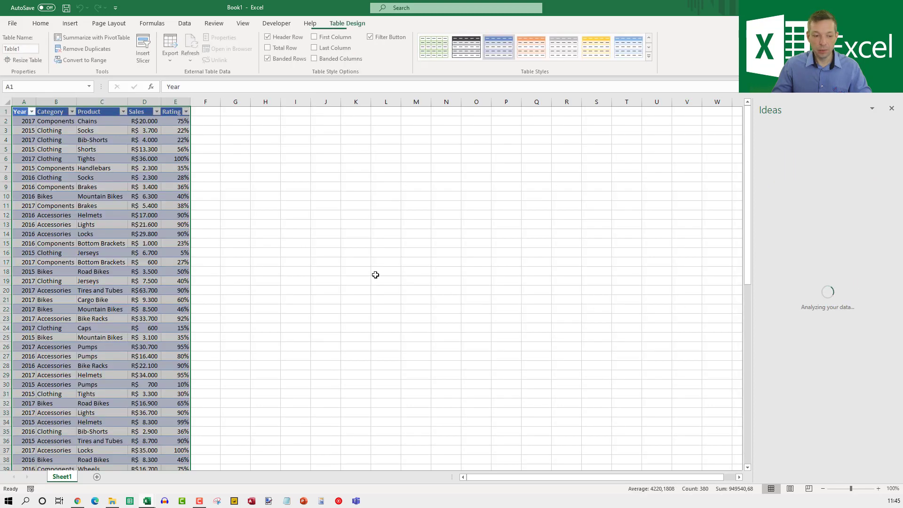
# Step: Select a few Rating cells in column E and widen the Ideas pane leftward
pyautogui.click(60, 148)
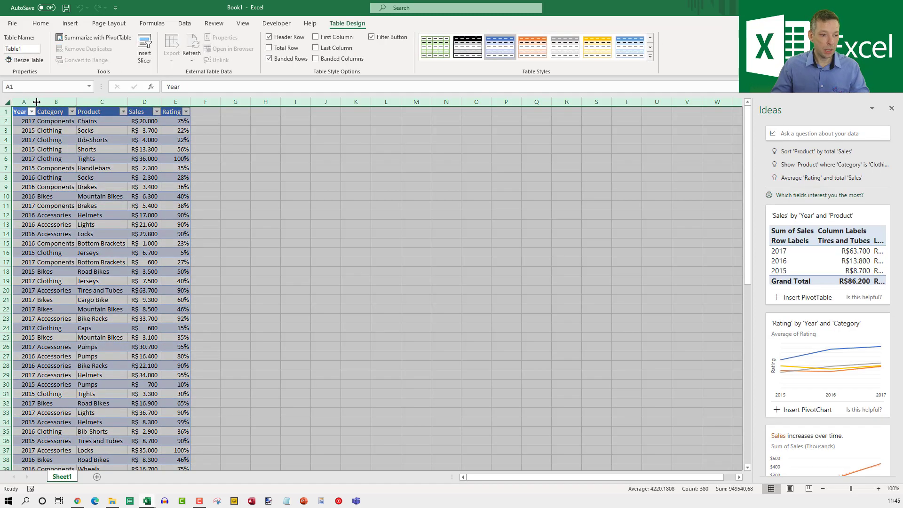
pyautogui.click(7, 102)
pyautogui.click(65, 141)
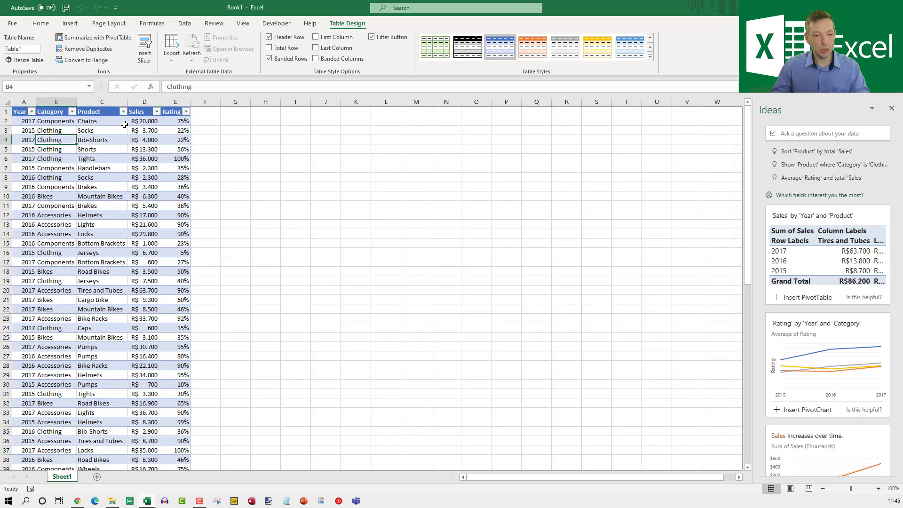
pyautogui.moveTo(177, 135); pyautogui.dragTo(178, 149)
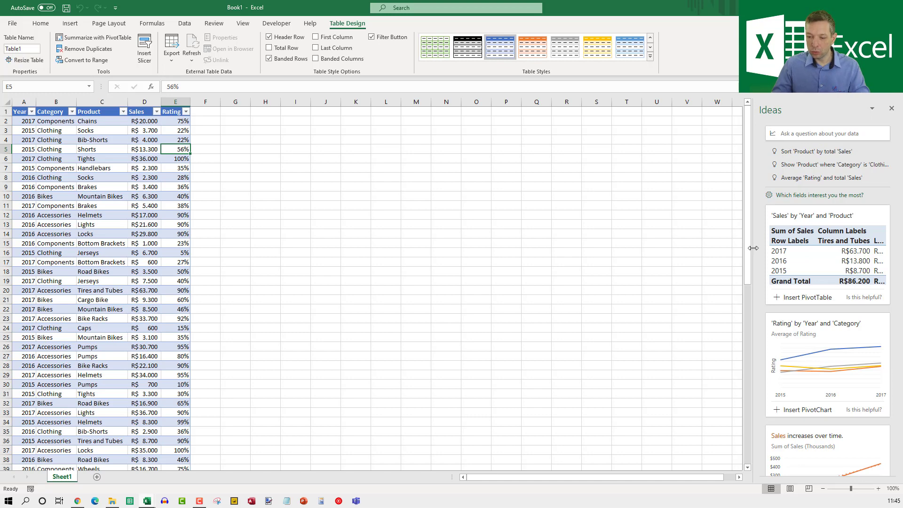
pyautogui.moveTo(749, 247); pyautogui.dragTo(444, 258)
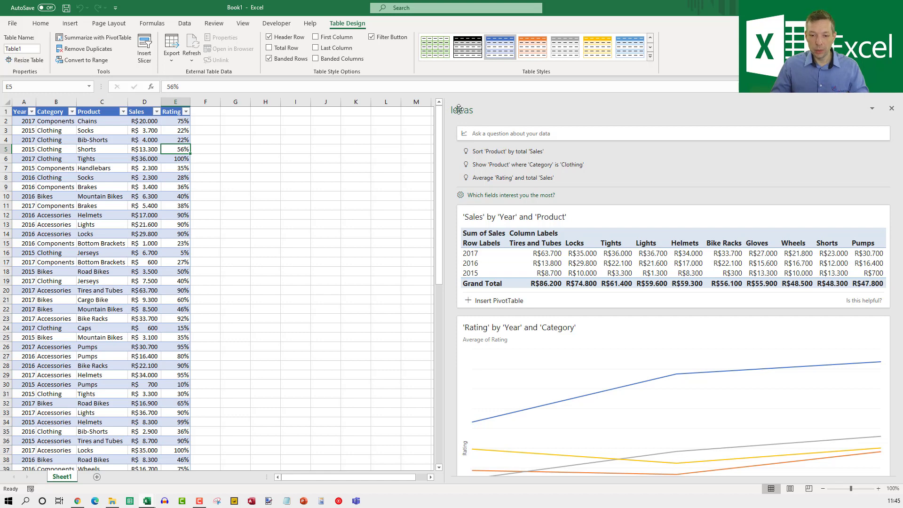
# Step: Dismiss the Ideas pane options and open 'Which fields interest you the most?'
pyautogui.click(872, 109)
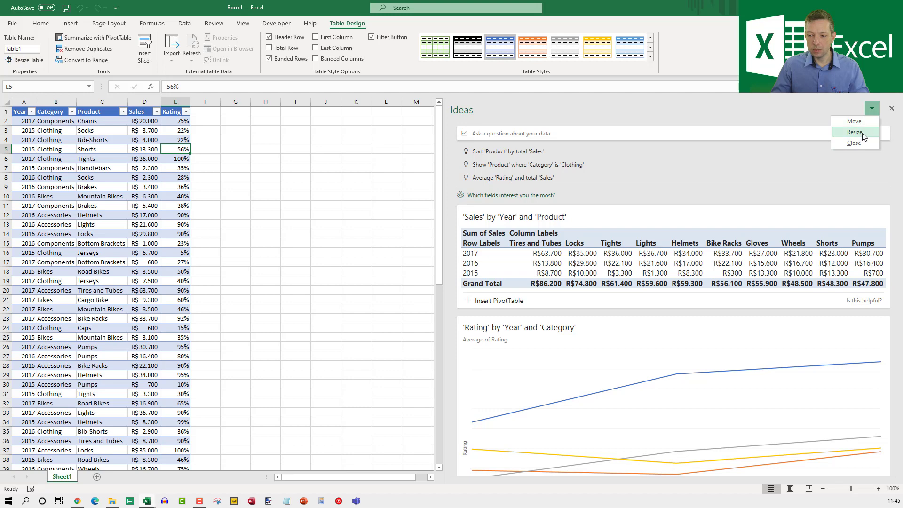
pyautogui.click(660, 115)
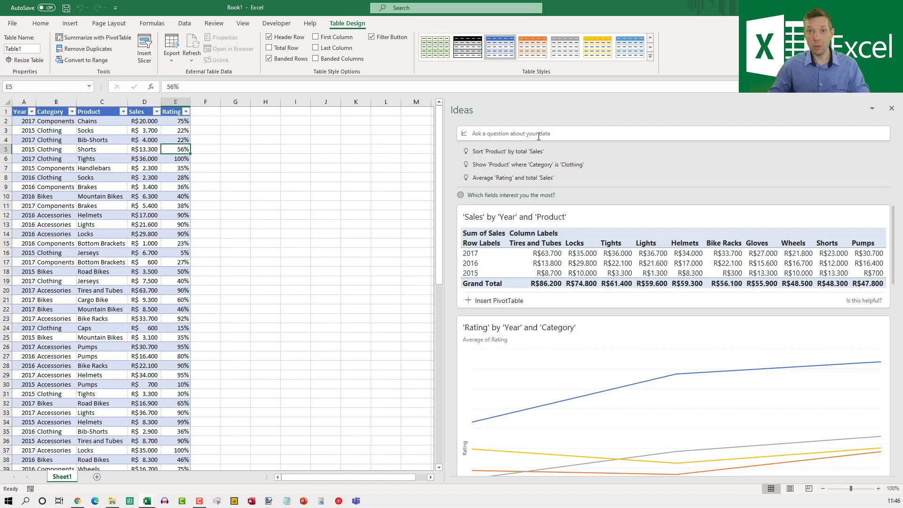
pyautogui.click(493, 195)
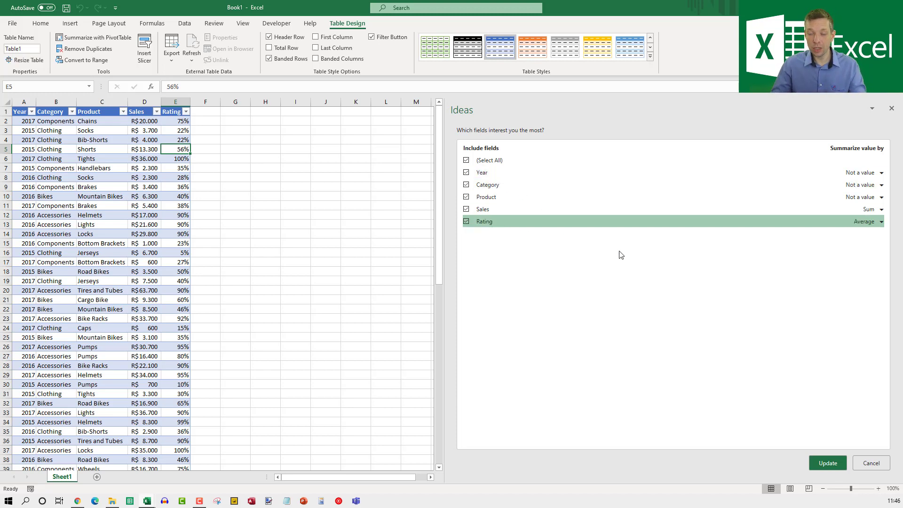
# Step: Leave all five fields as they are and go back to the Ideas suggestions
pyautogui.click(870, 464)
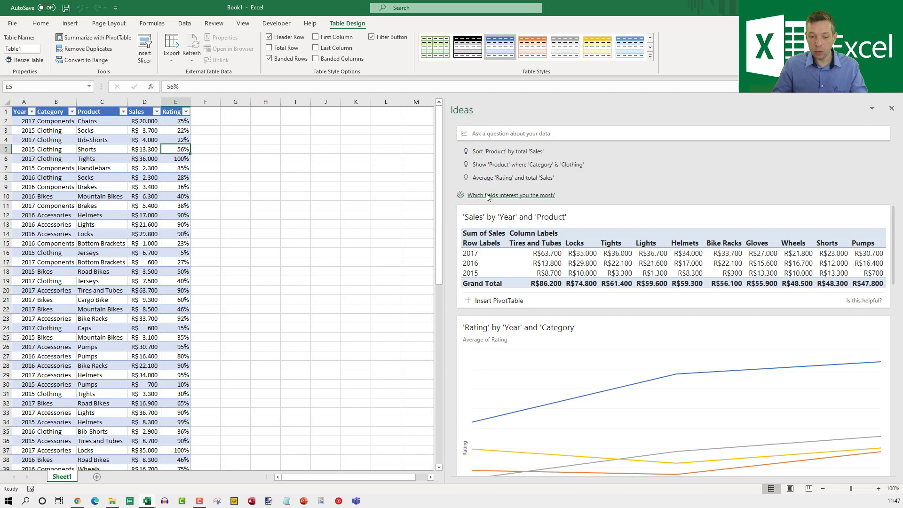
pyautogui.scroll(-2, 552, 262)
pyautogui.scroll(2, 552, 262)
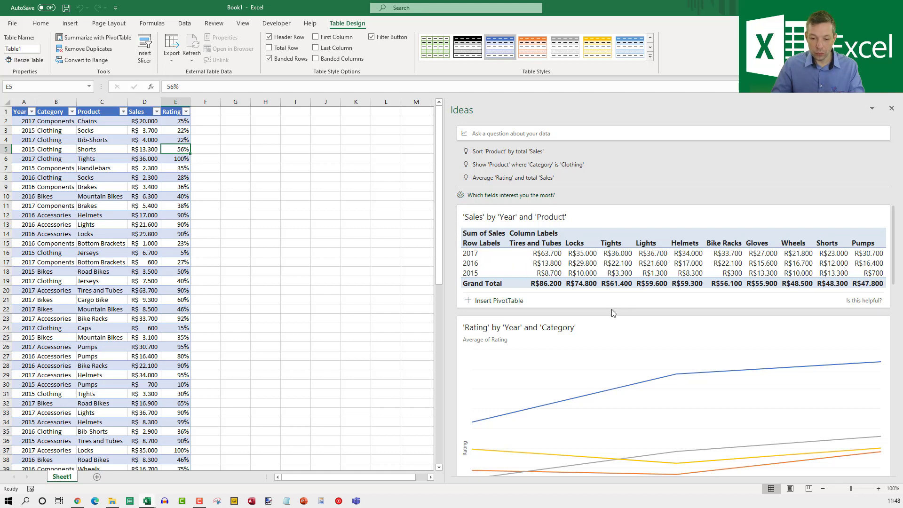
# Step: Insert the suggested Sales by Year and Product PivotTable on a new Idea1 sheet
pyautogui.click(495, 303)
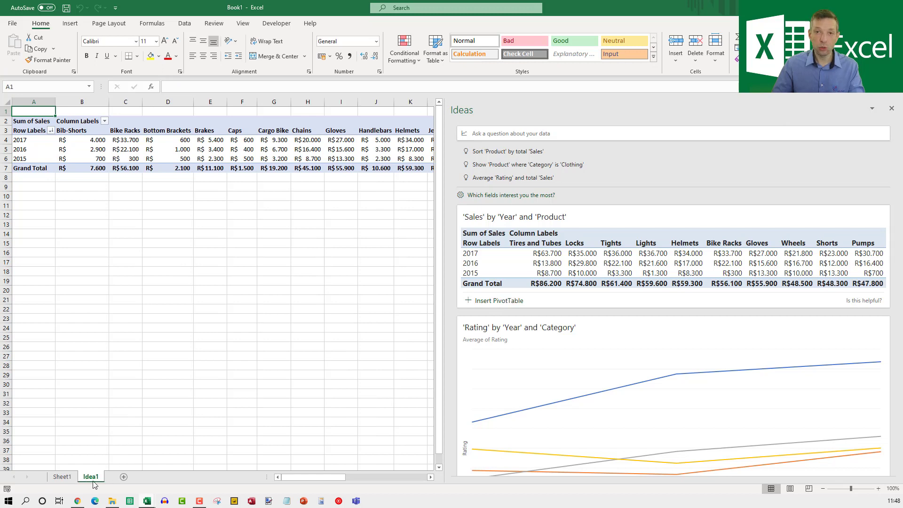
pyautogui.moveTo(490, 230)
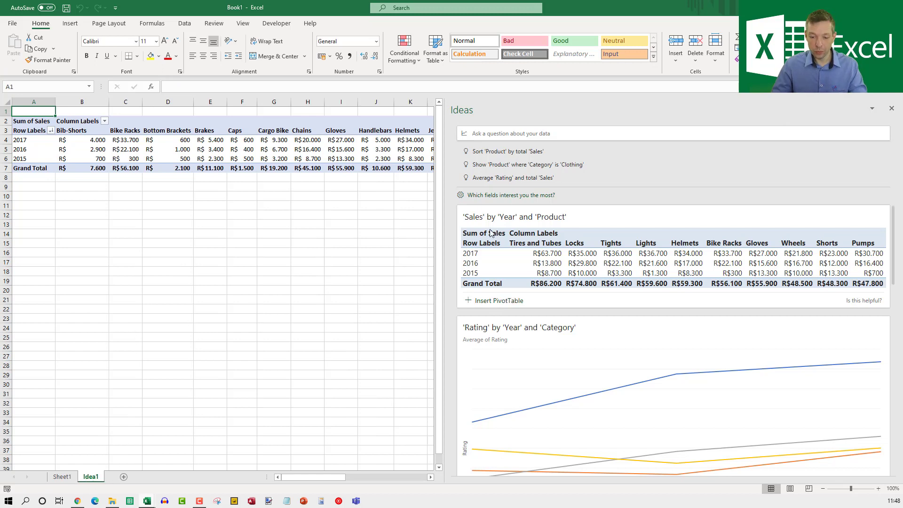
pyautogui.click(40, 121)
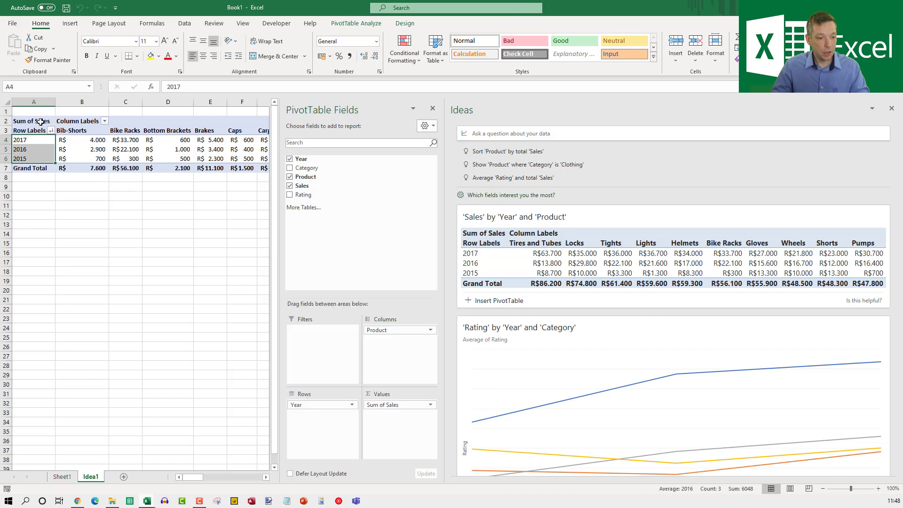
pyautogui.click(81, 147)
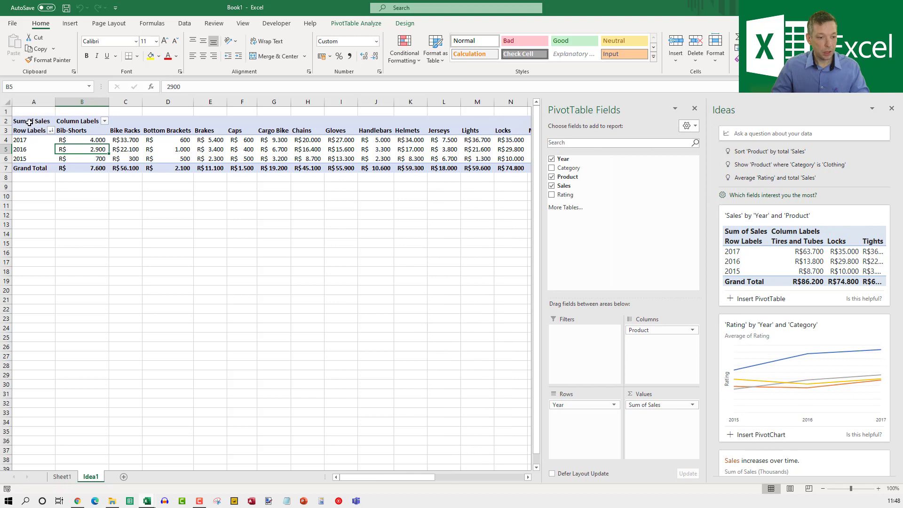
# Step: Review the PivotTable's 2016 and 2017 rows and product columns from Bib-Shorts onward
pyautogui.click(23, 140)
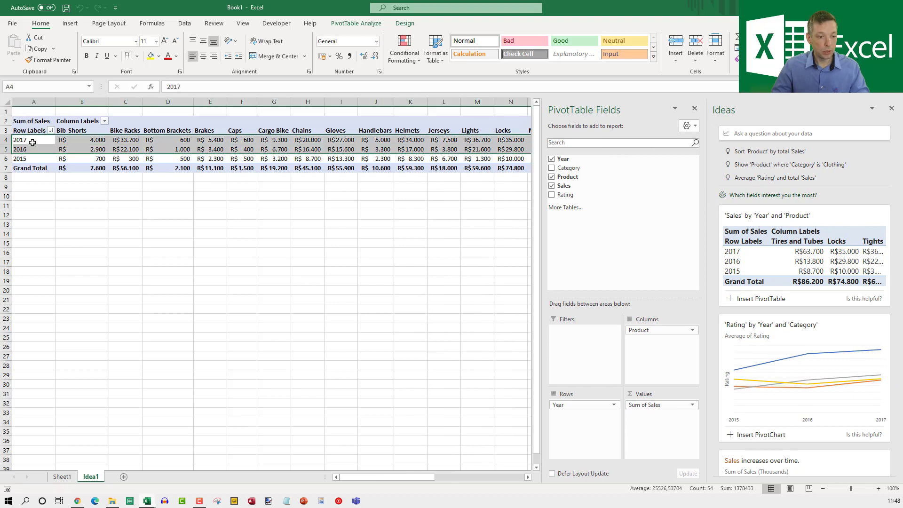
pyautogui.click(32, 141)
pyautogui.moveTo(91, 131); pyautogui.dragTo(410, 131)
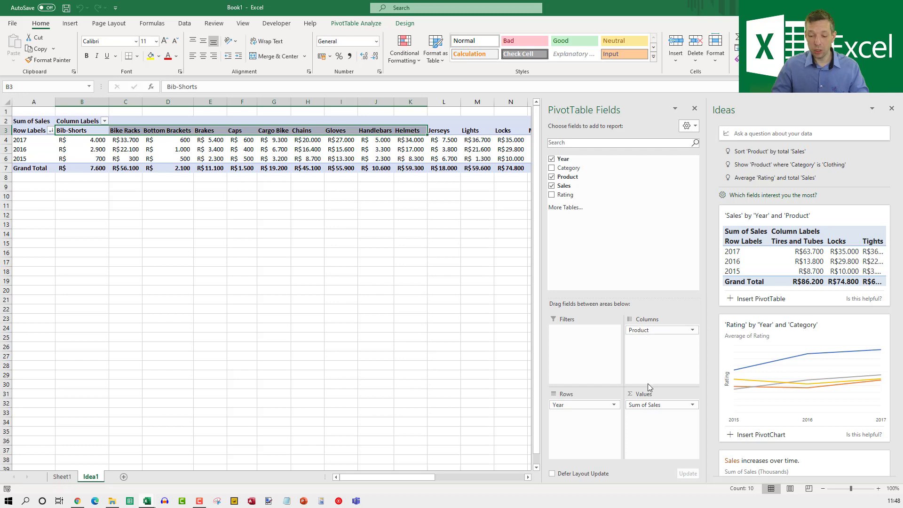
pyautogui.click(242, 149)
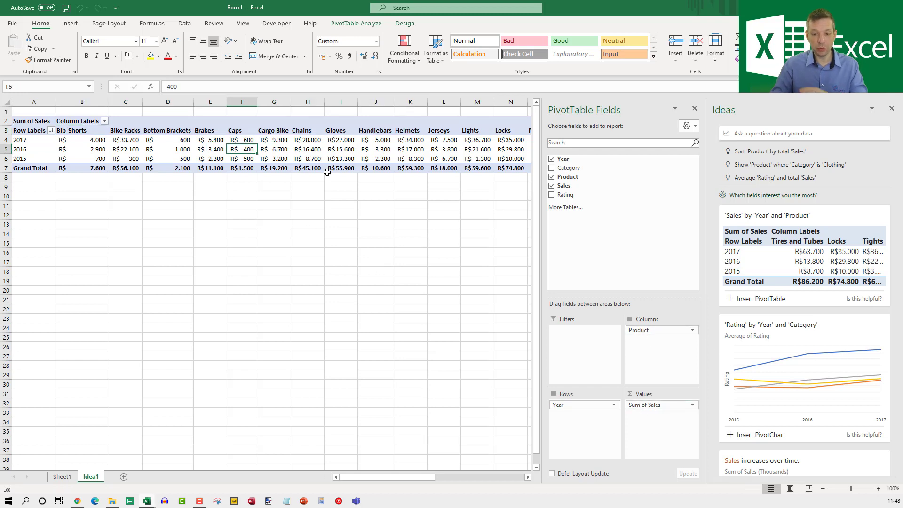
pyautogui.press('Right')
pyautogui.press('Right')
pyautogui.press('Right')
pyautogui.press('Right')
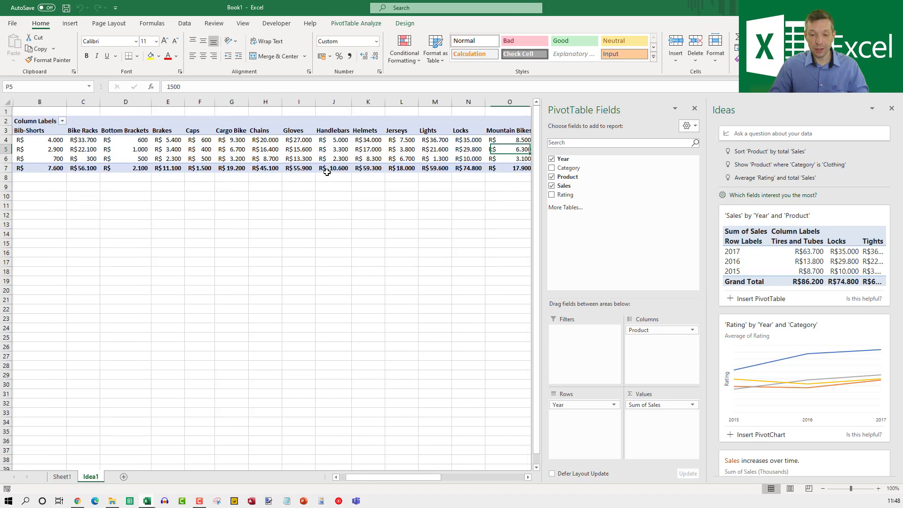
pyautogui.press('Right')
pyautogui.press('Right')
pyautogui.press('Right')
pyautogui.press('Right')
pyautogui.press('Right')
pyautogui.press('Right')
pyautogui.press('Right')
pyautogui.press('Right')
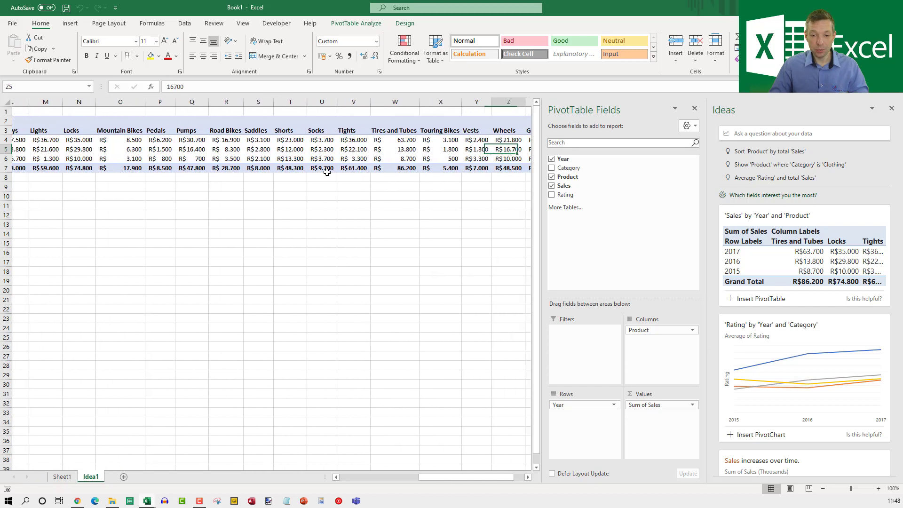
pyautogui.press('Right')
pyautogui.press('Right')
pyautogui.press('Left')
pyautogui.press('Left')
pyautogui.press('Left')
pyautogui.press('Left')
pyautogui.press('Left')
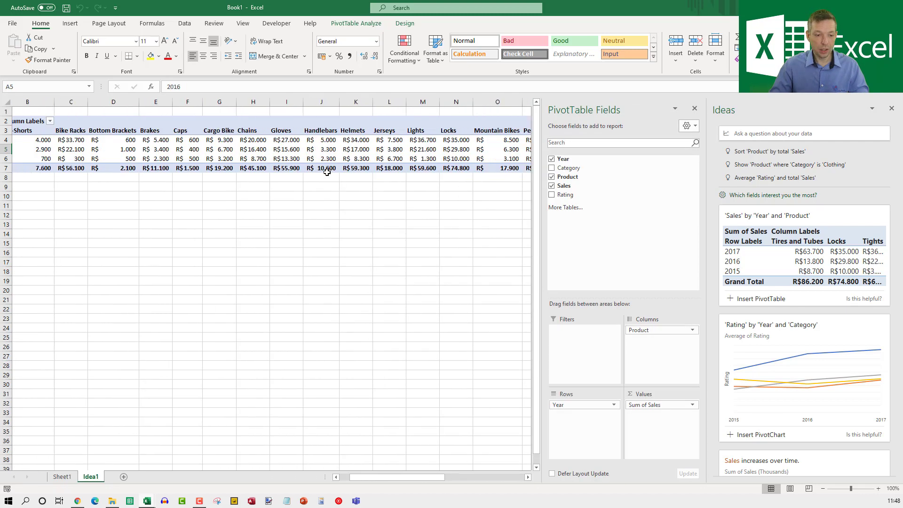
pyautogui.press('Left')
pyautogui.press('Left')
pyautogui.press('Left')
pyautogui.press('Left')
pyautogui.press('Left')
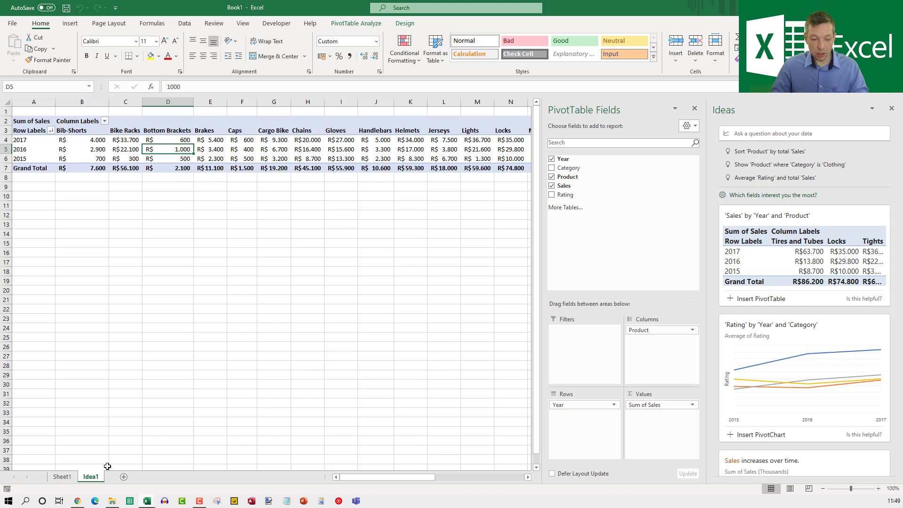
# Step: Delete the Idea1 sheet and widen the Ideas pane beside the Sheet1 table
pyautogui.rightClick(91, 478)
pyautogui.click(117, 360)
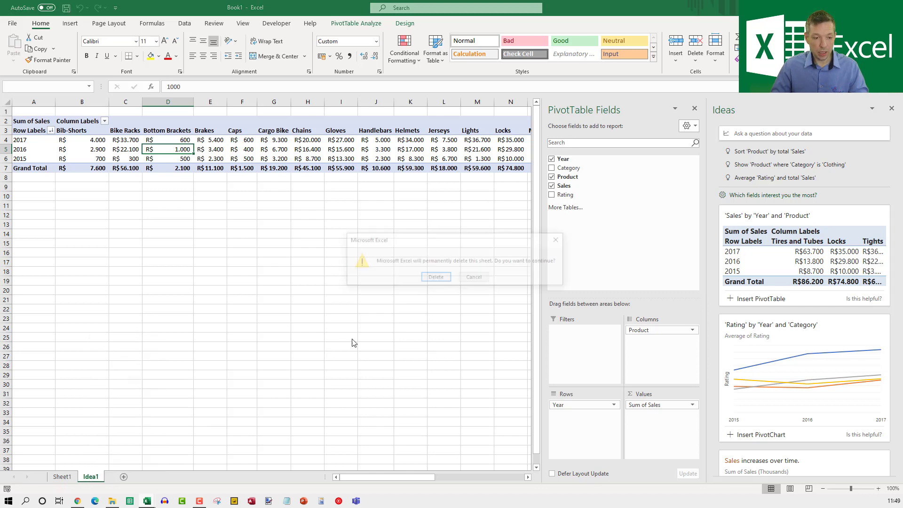
pyautogui.click(429, 278)
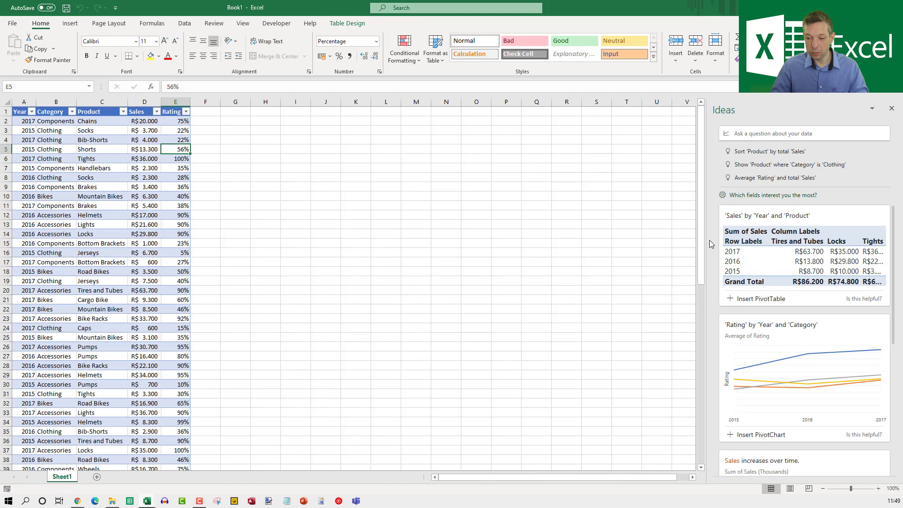
pyautogui.moveTo(707, 243); pyautogui.dragTo(443, 243)
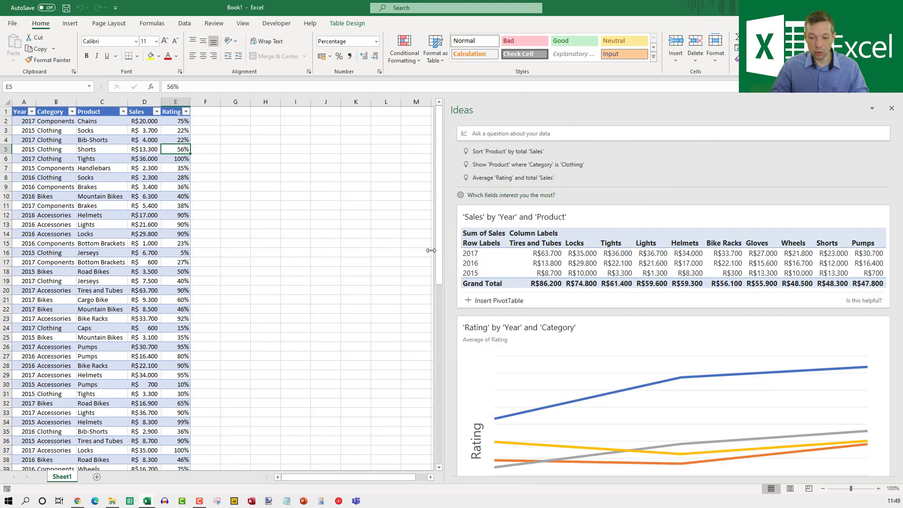
# Step: Scroll the Ideas pane past the Rating and Sales-over-time charts to the Accessories bar chart
pyautogui.scroll(-2, 629, 283)
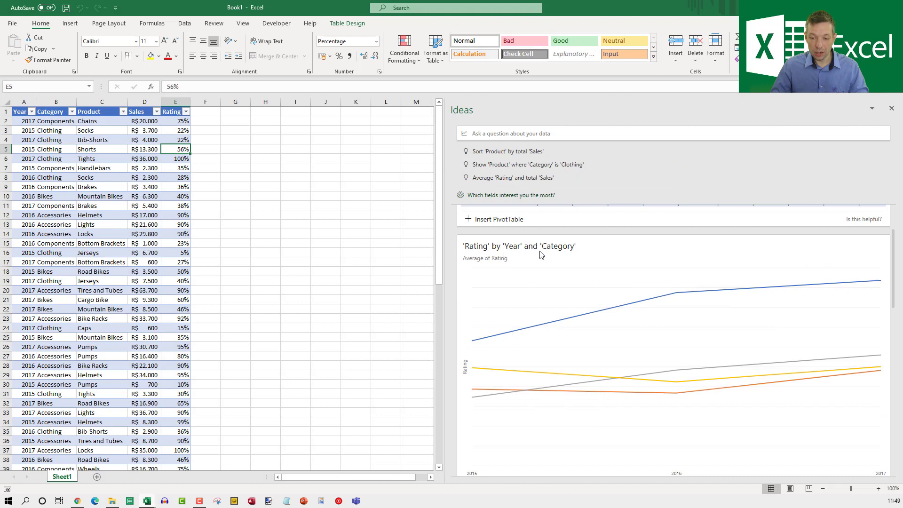
pyautogui.scroll(-2, 559, 346)
pyautogui.scroll(1, 560, 346)
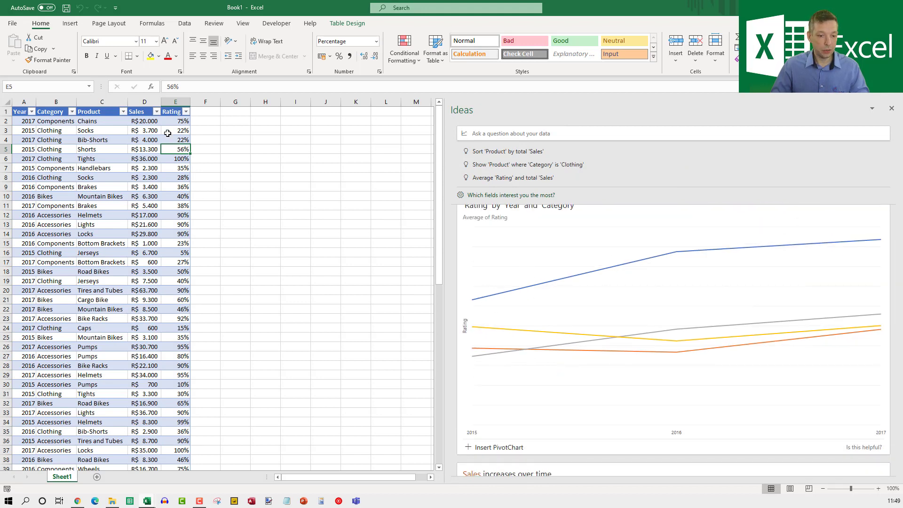
pyautogui.scroll(1, 495, 290)
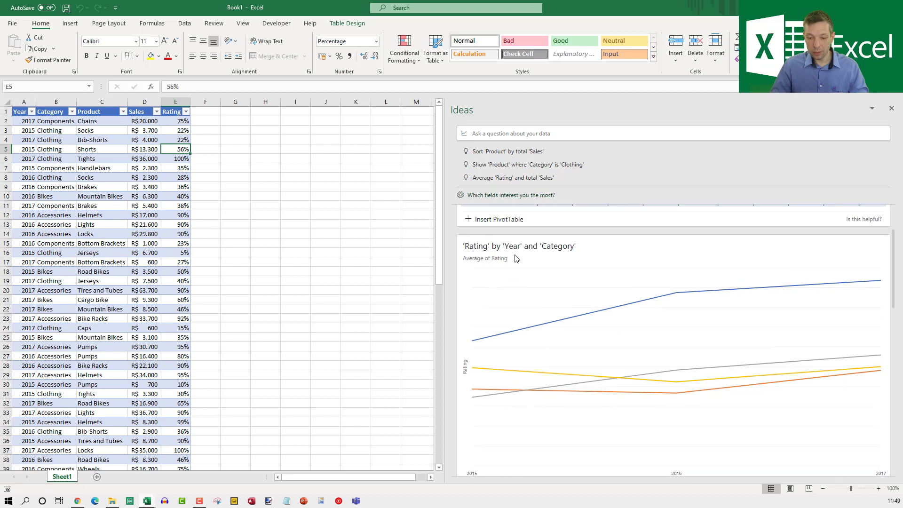
pyautogui.scroll(-2, 598, 382)
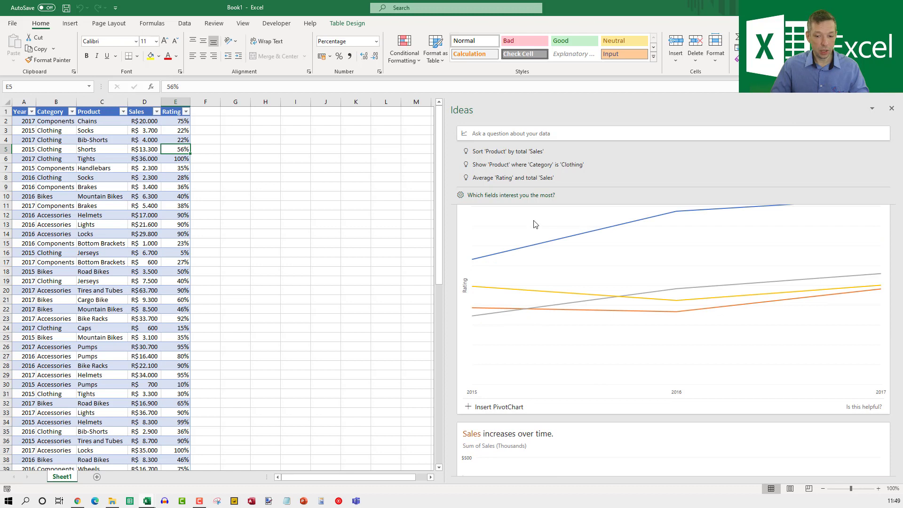
pyautogui.scroll(1, 547, 270)
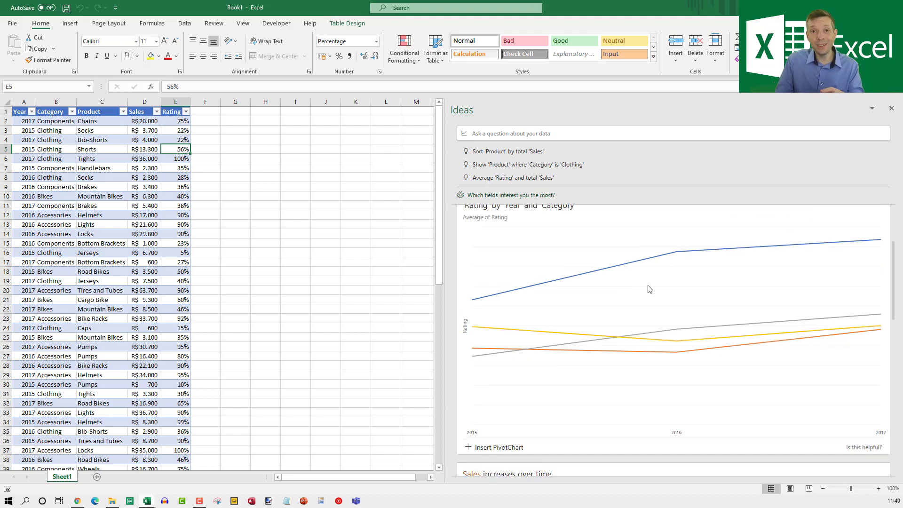
pyautogui.scroll(-3, 670, 325)
pyautogui.scroll(-2, 674, 329)
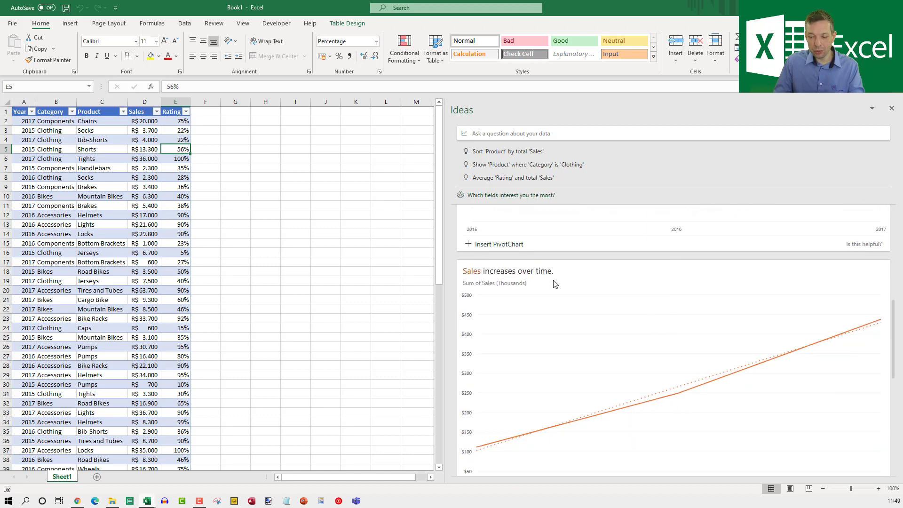
pyautogui.scroll(-2, 525, 402)
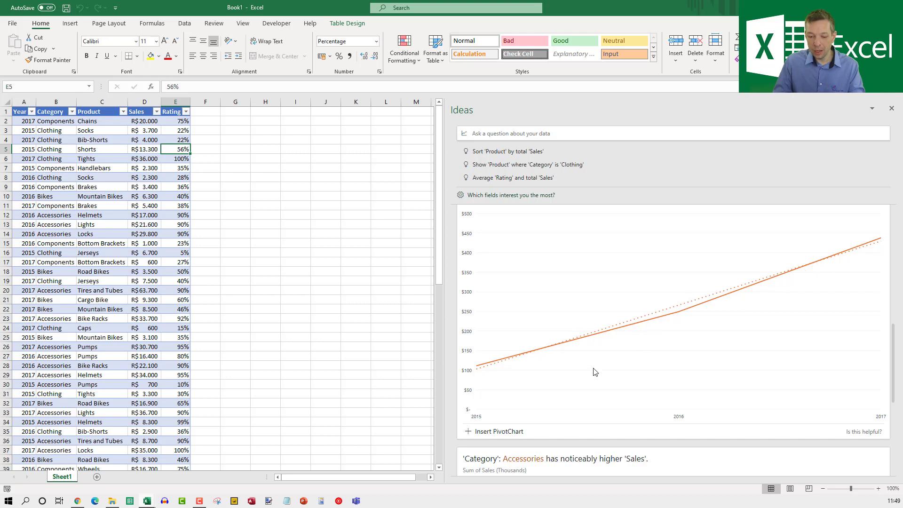
pyautogui.scroll(-3, 595, 372)
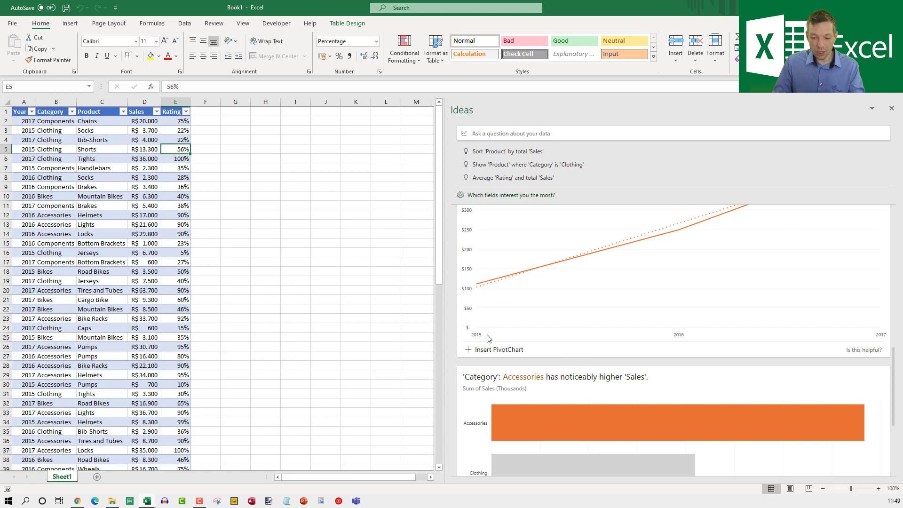
pyautogui.scroll(-3, 593, 387)
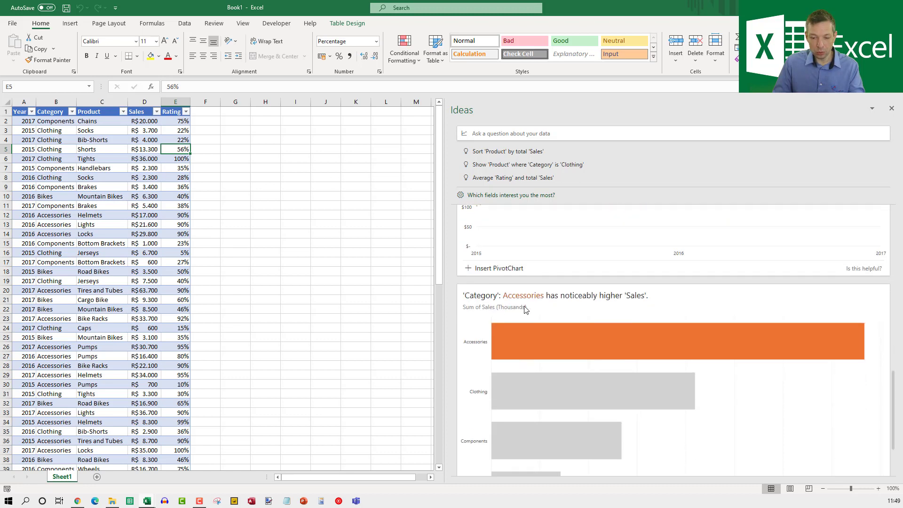
pyautogui.scroll(-2, 523, 332)
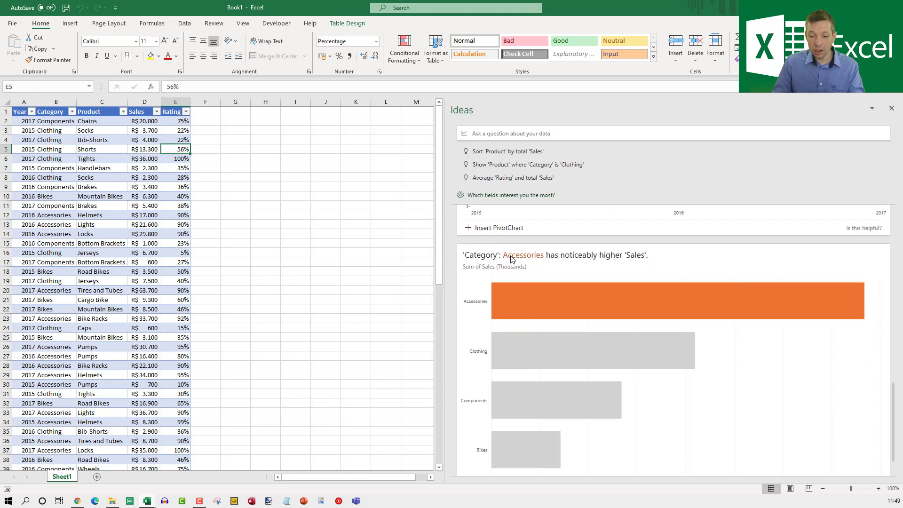
pyautogui.scroll(-2, 540, 261)
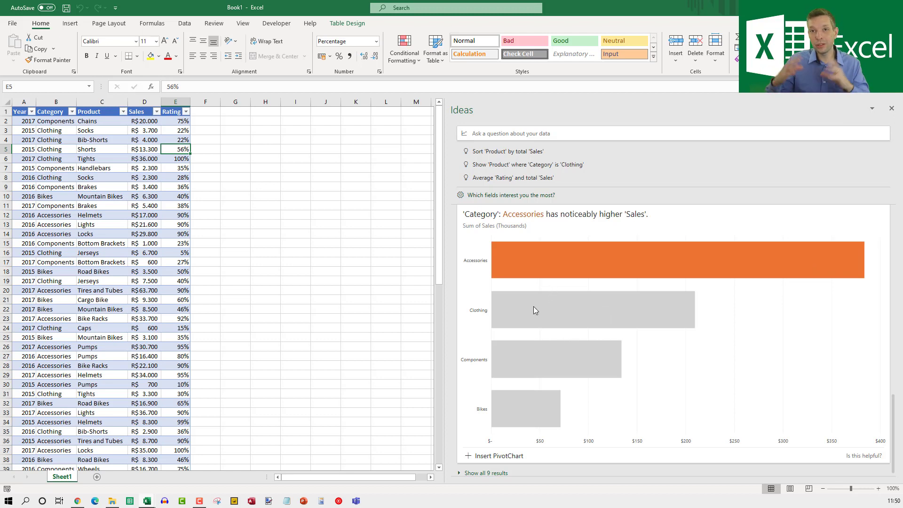
pyautogui.scroll(-1, 543, 368)
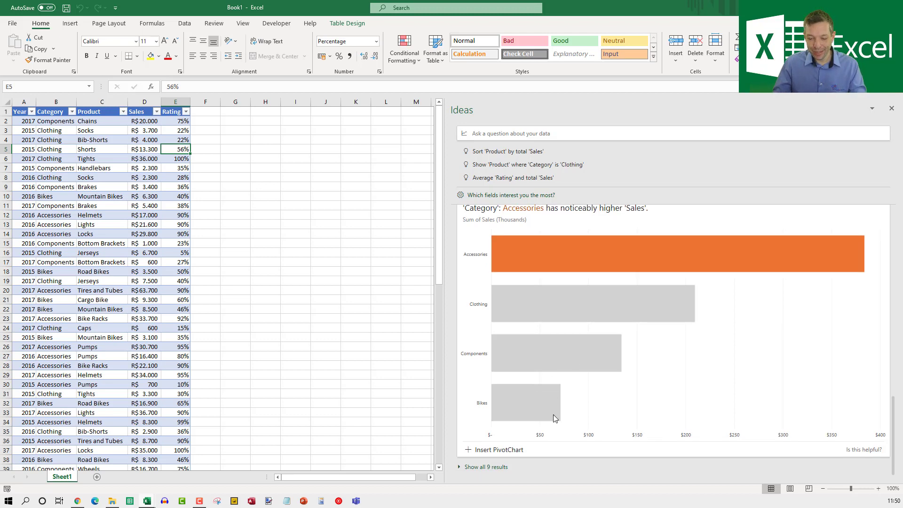
pyautogui.click(482, 469)
pyautogui.scroll(-2, 589, 422)
pyautogui.scroll(-5, 589, 421)
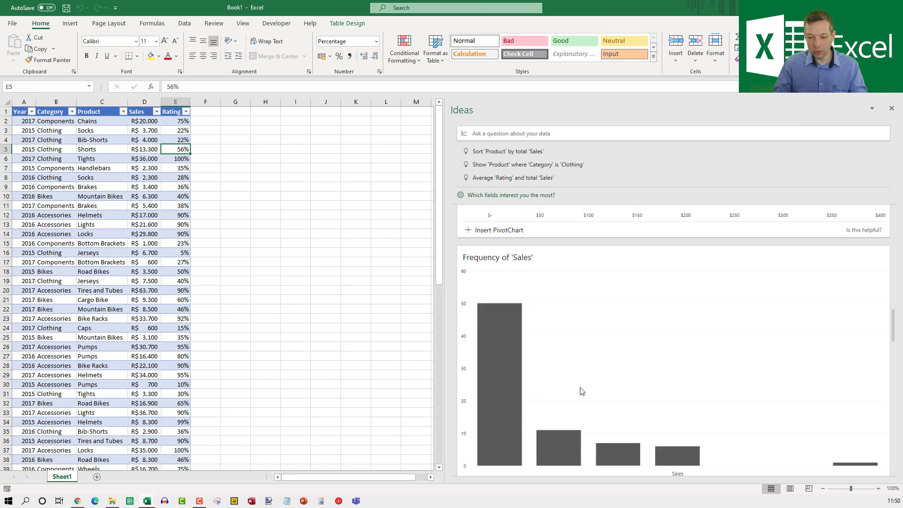
pyautogui.scroll(-1, 540, 226)
pyautogui.scroll(1, 528, 262)
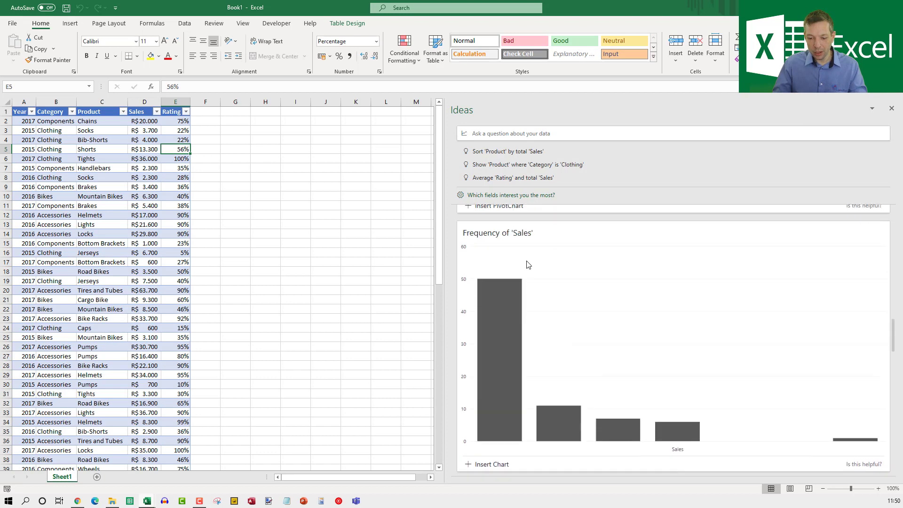
pyautogui.scroll(-2, 517, 315)
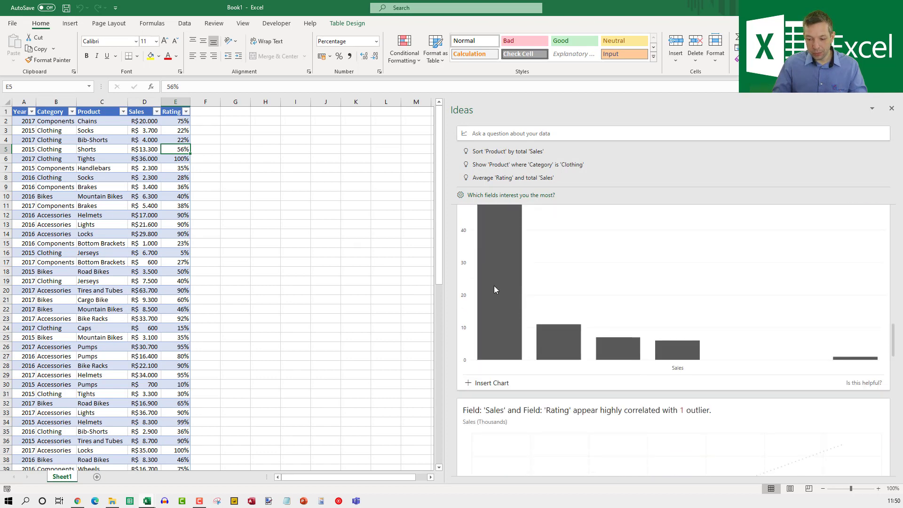
pyautogui.scroll(-4, 494, 290)
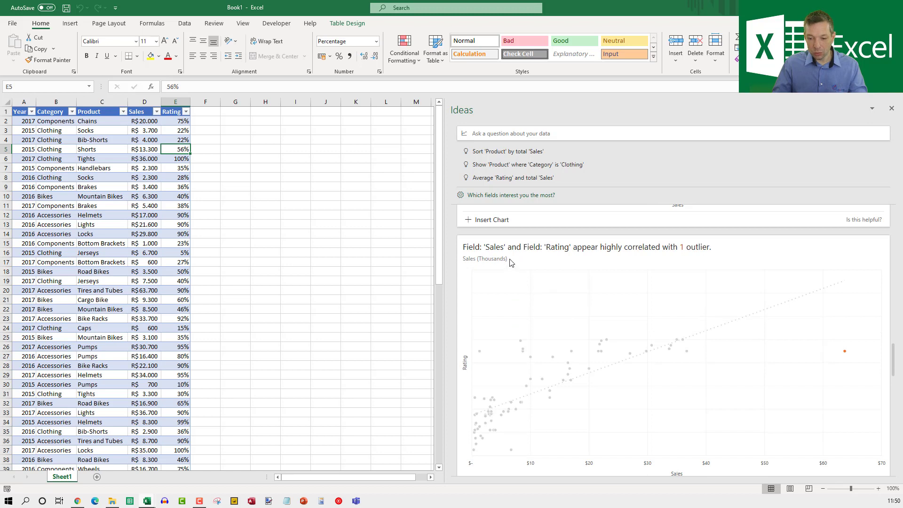
pyautogui.scroll(-2, 517, 279)
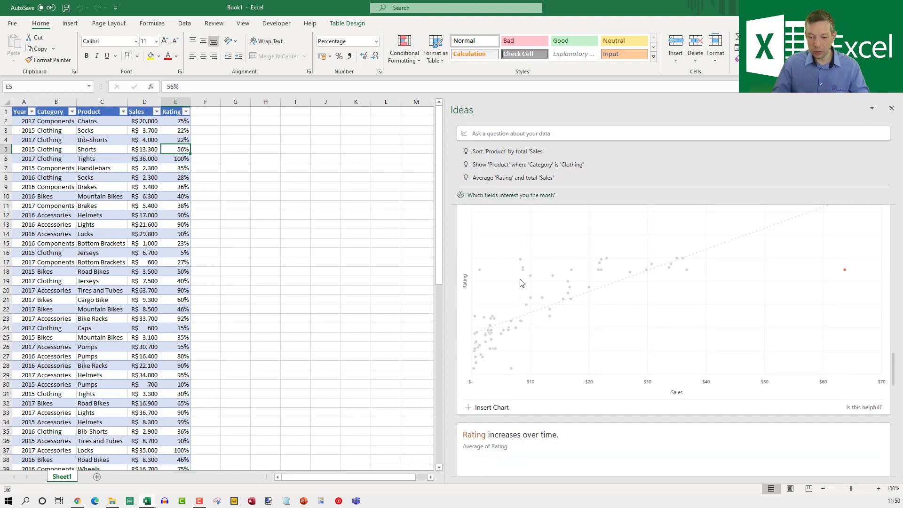
pyautogui.scroll(2, 585, 312)
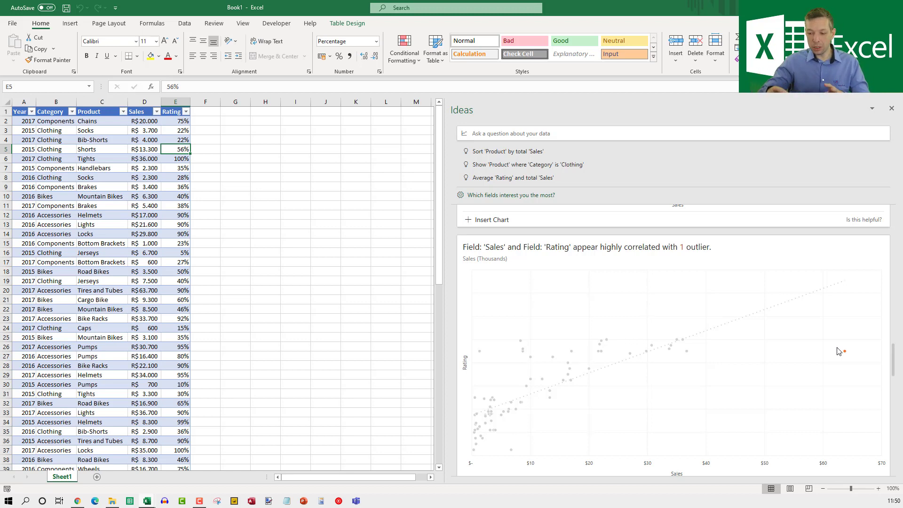
pyautogui.scroll(-1, 757, 332)
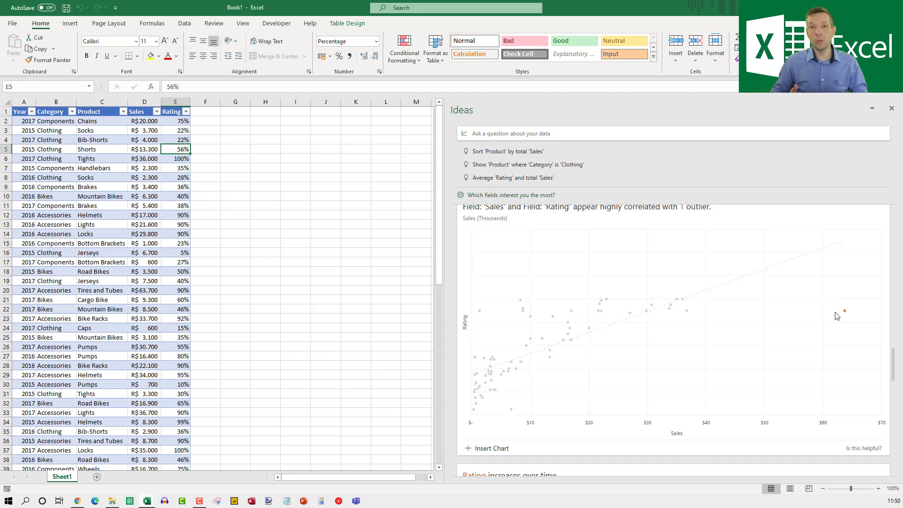
pyautogui.scroll(-3, 744, 329)
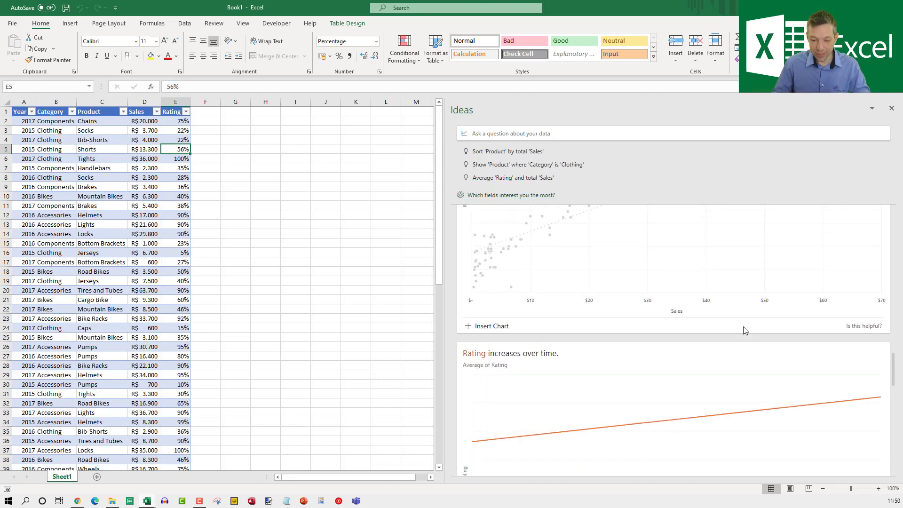
pyautogui.scroll(-1, 744, 330)
pyautogui.scroll(-1, 743, 331)
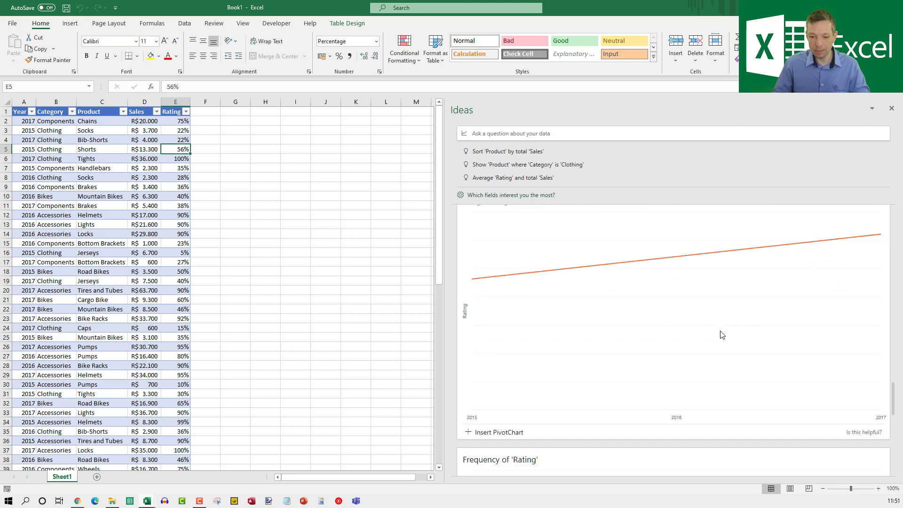
pyautogui.scroll(-3, 720, 333)
pyautogui.scroll(-3, 705, 333)
pyautogui.scroll(-3, 704, 333)
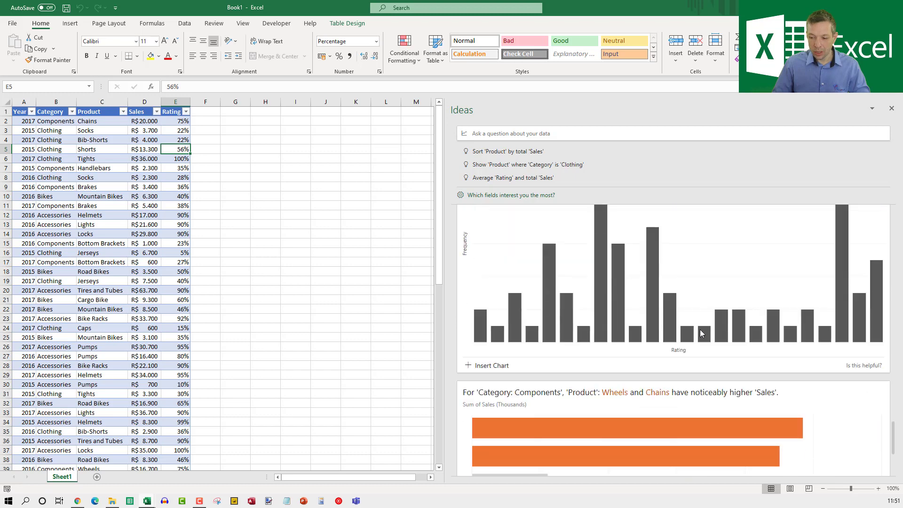
pyautogui.scroll(3, 700, 329)
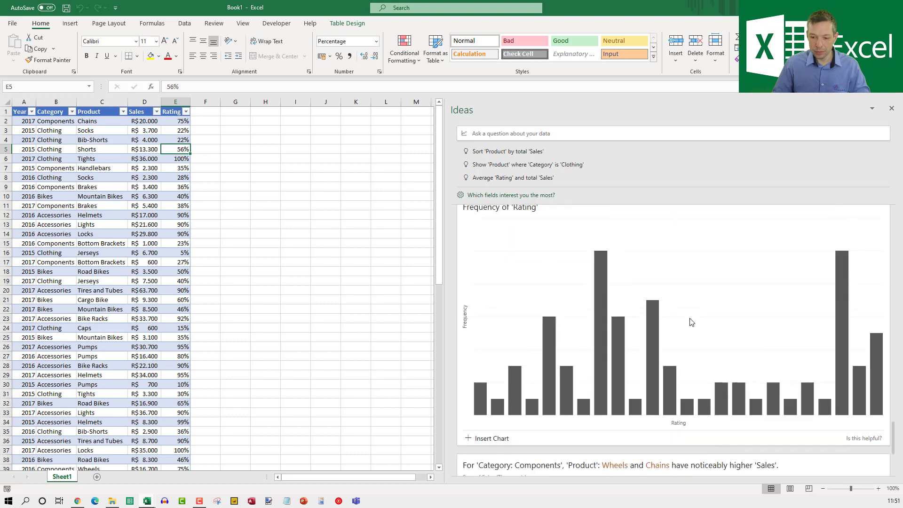
pyautogui.scroll(-2, 527, 329)
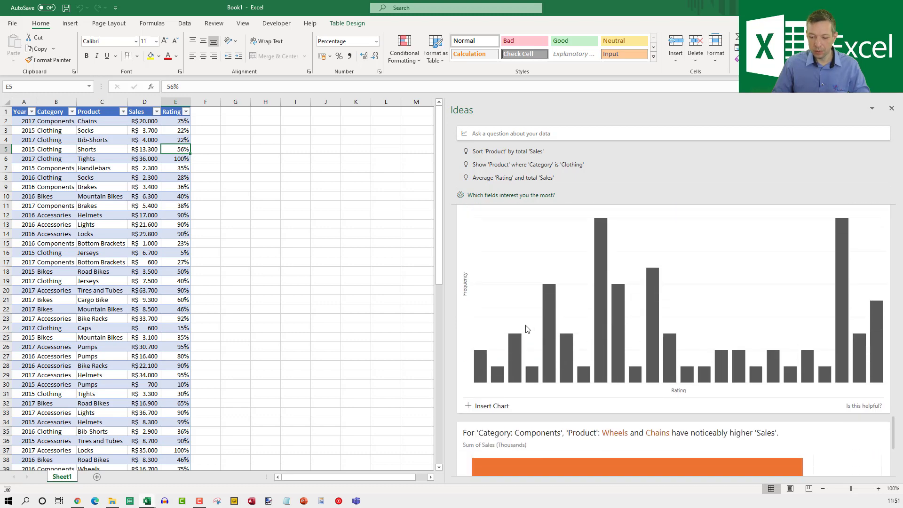
pyautogui.scroll(-1, 654, 357)
pyautogui.scroll(1, 696, 329)
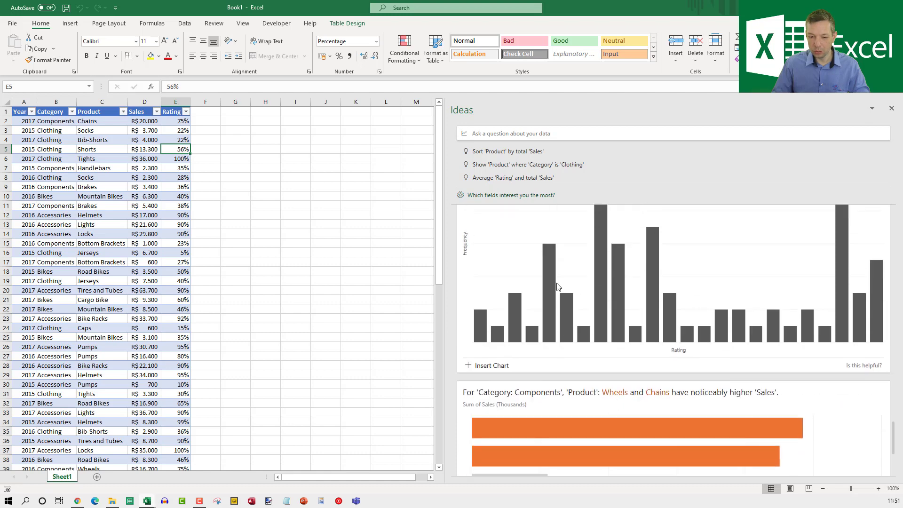
pyautogui.scroll(2, 733, 301)
pyautogui.scroll(-5, 668, 331)
pyautogui.scroll(-1, 670, 335)
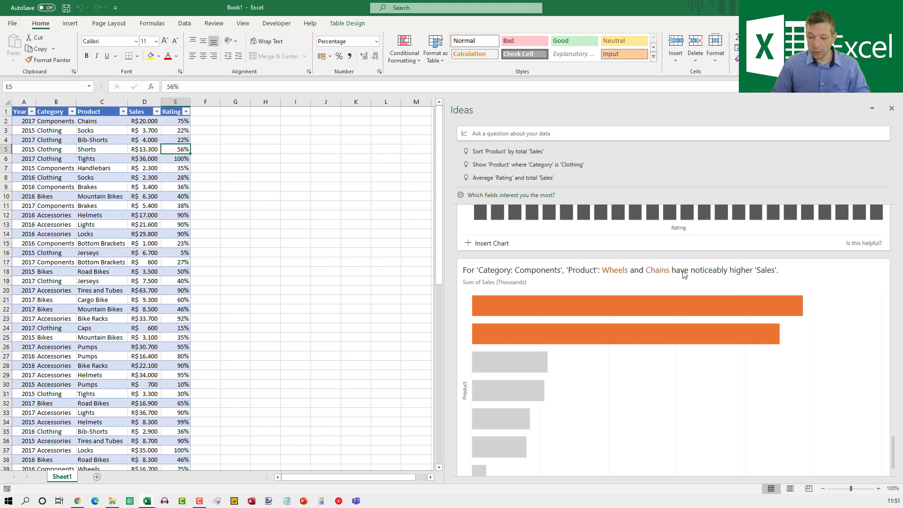
pyautogui.scroll(-2, 654, 360)
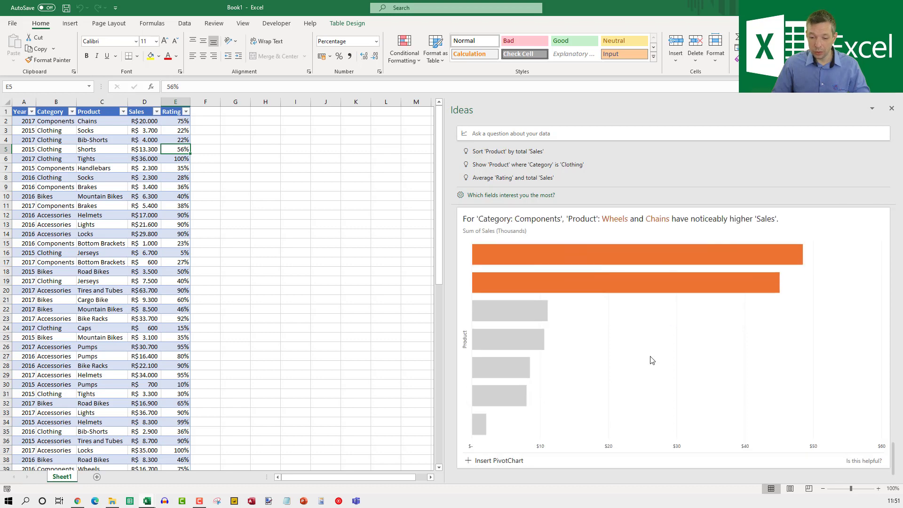
pyautogui.scroll(-5, 600, 368)
pyautogui.scroll(2, 605, 369)
pyautogui.scroll(5, 605, 370)
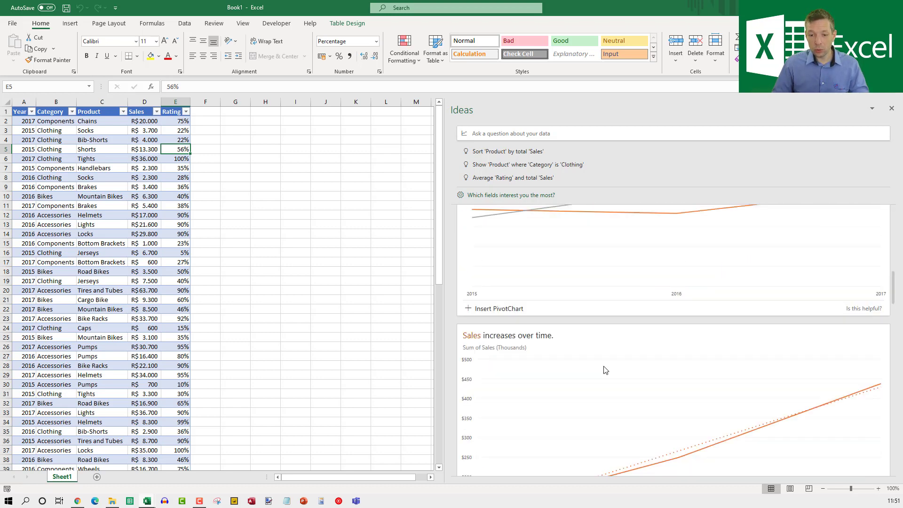
pyautogui.scroll(5, 605, 370)
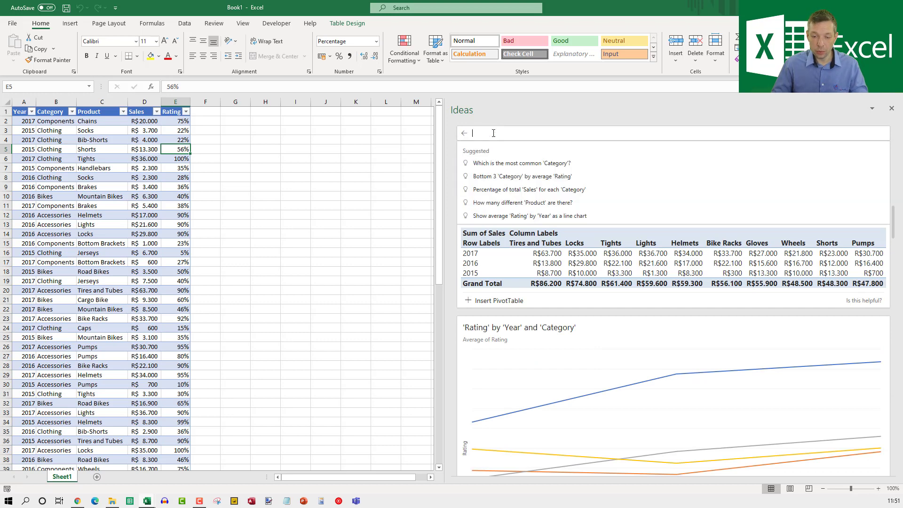
# Step: Ask Ideas a suggested question for total Sales and average Rating
pyautogui.click(493, 134)
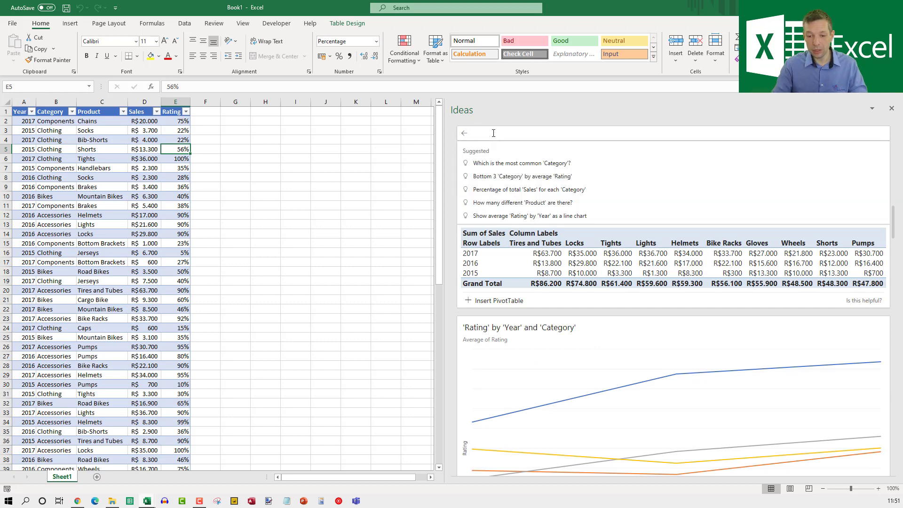
pyautogui.write('s')
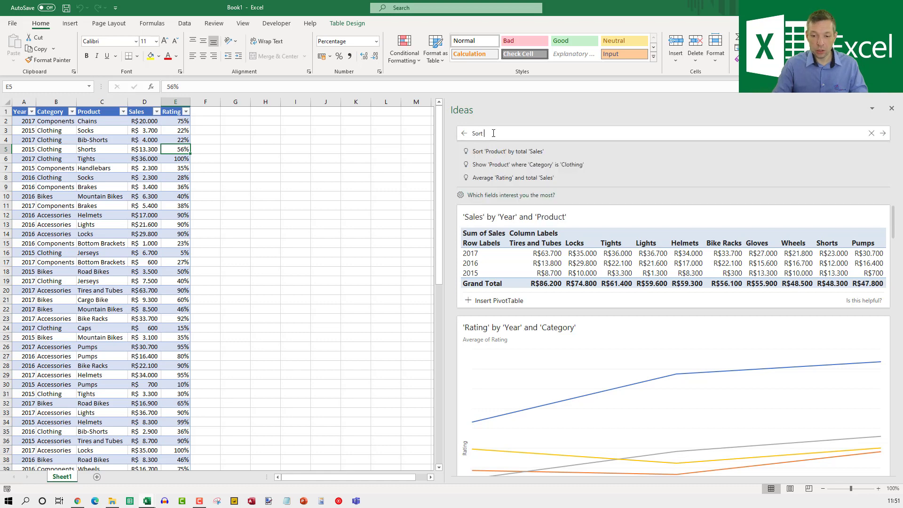
pyautogui.write('oduct')
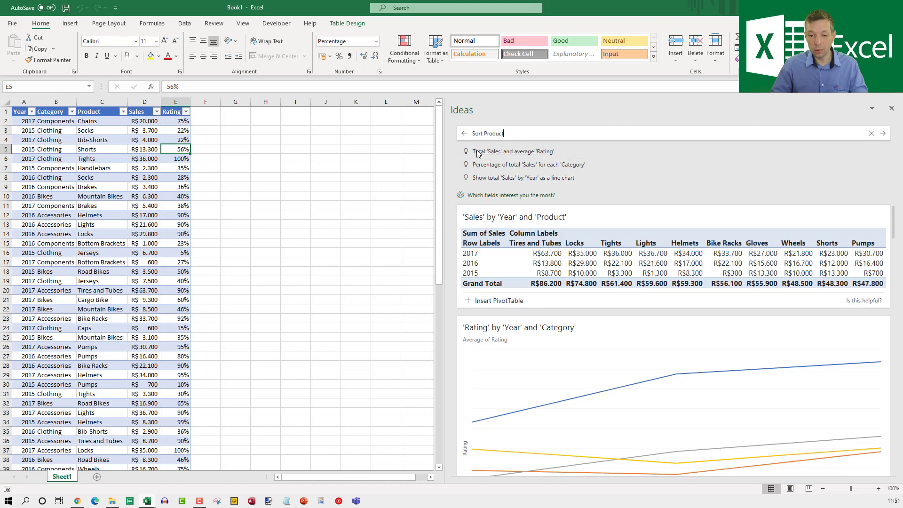
pyautogui.click(555, 150)
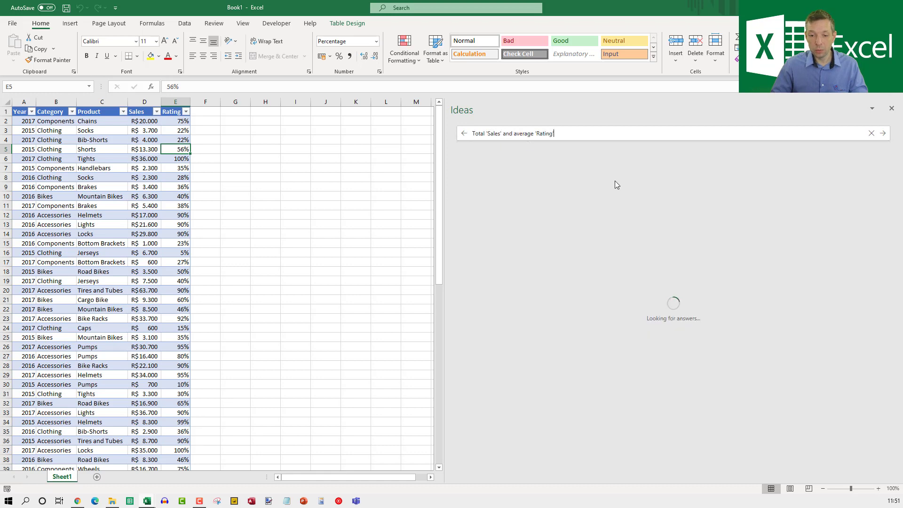
# Step: Replace it with the question 'sort Product Total Sales' and run it
pyautogui.click(512, 136)
pyautogui.write('s')
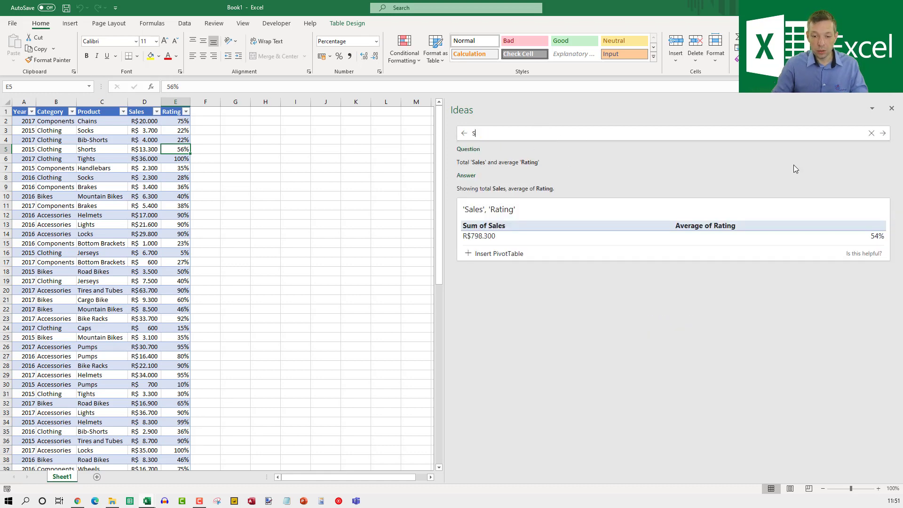
pyautogui.write('ort Produ')
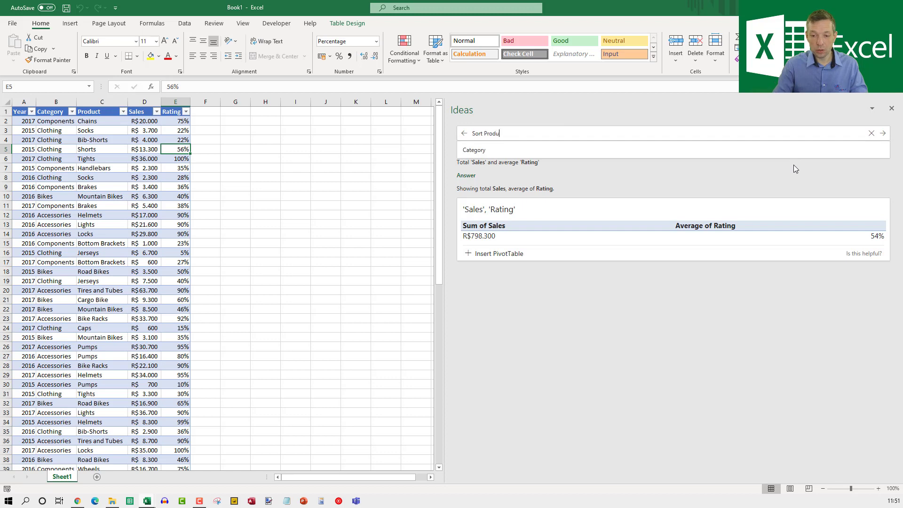
pyautogui.write('ct ')
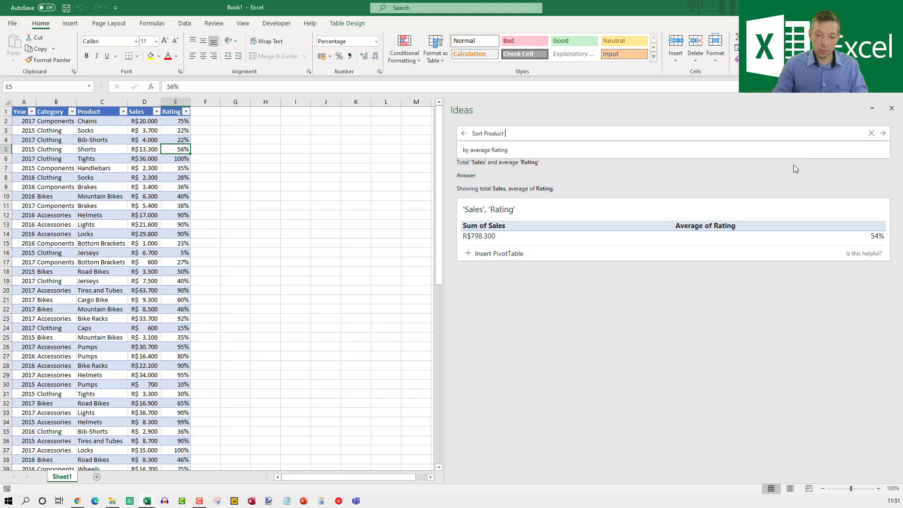
pyautogui.write('To')
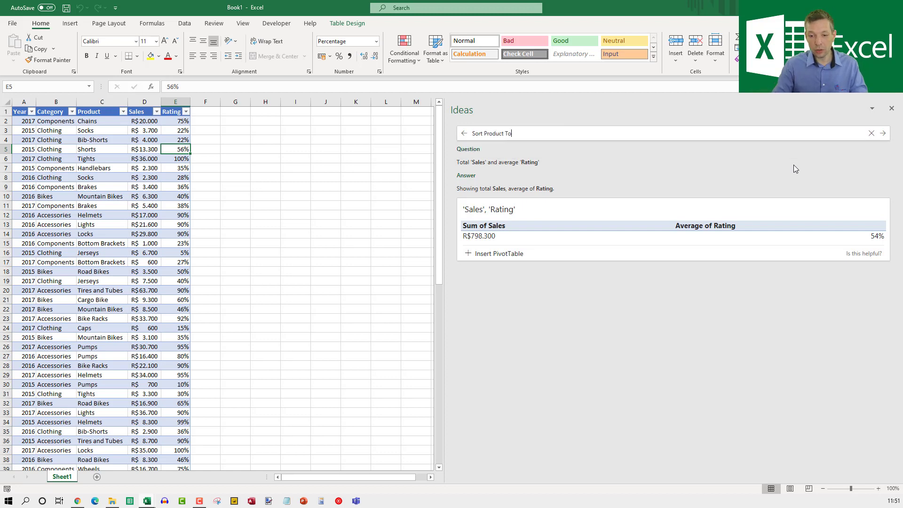
pyautogui.write('tal')
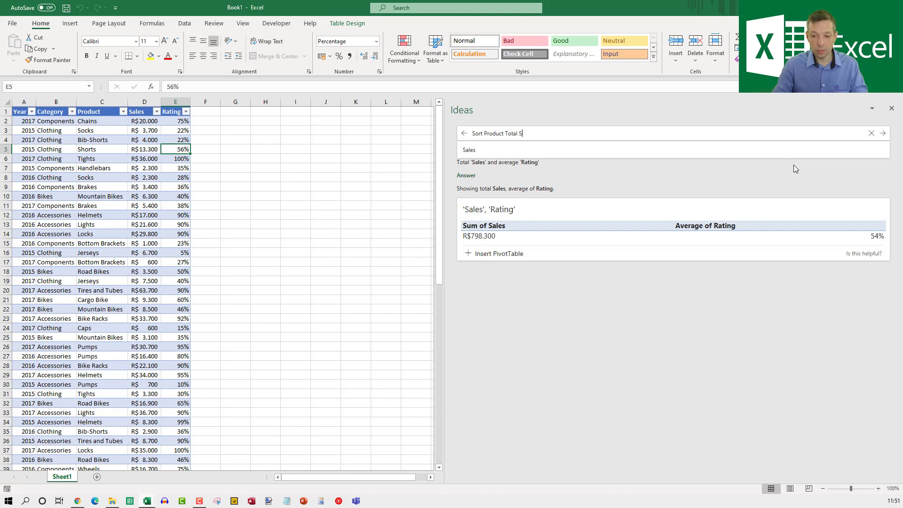
pyautogui.write(' Sales')
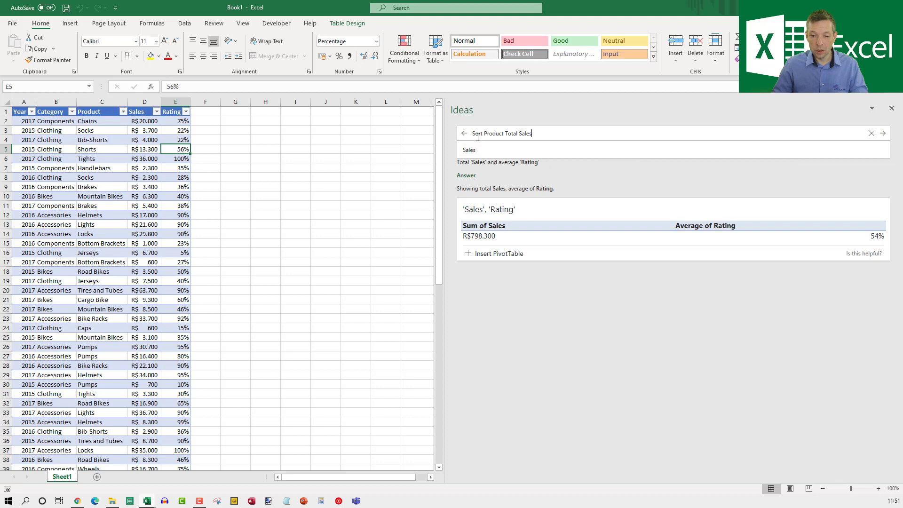
pyautogui.click(503, 150)
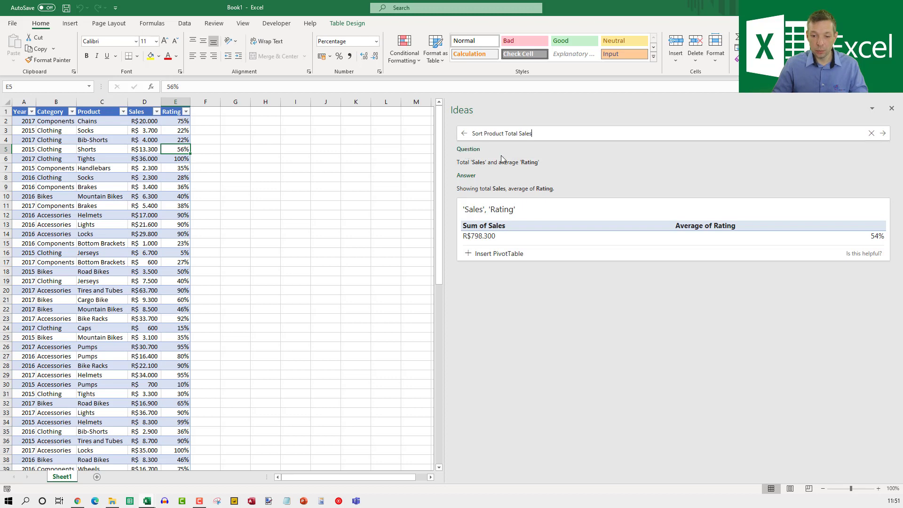
pyautogui.click(883, 133)
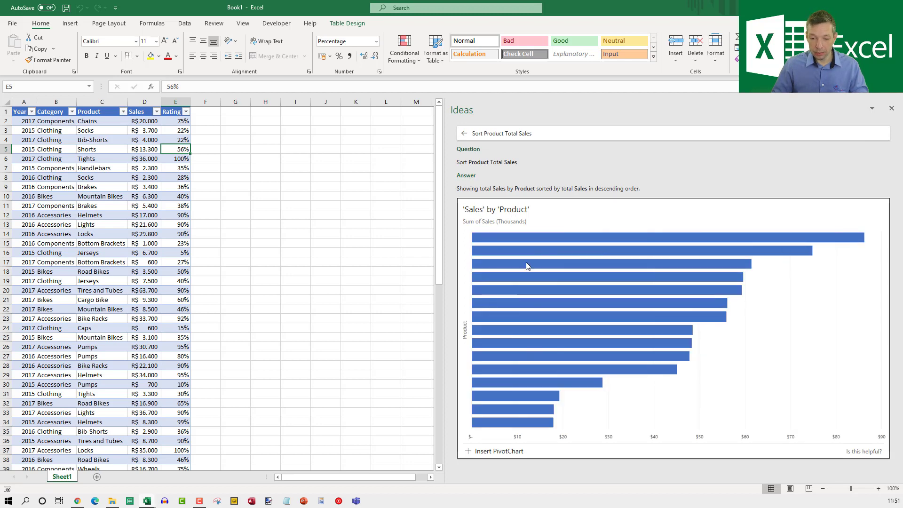
# Step: Insert the Sales by Product PivotChart on sheet Idea2 and enlarge it so every product is labelled
pyautogui.click(504, 452)
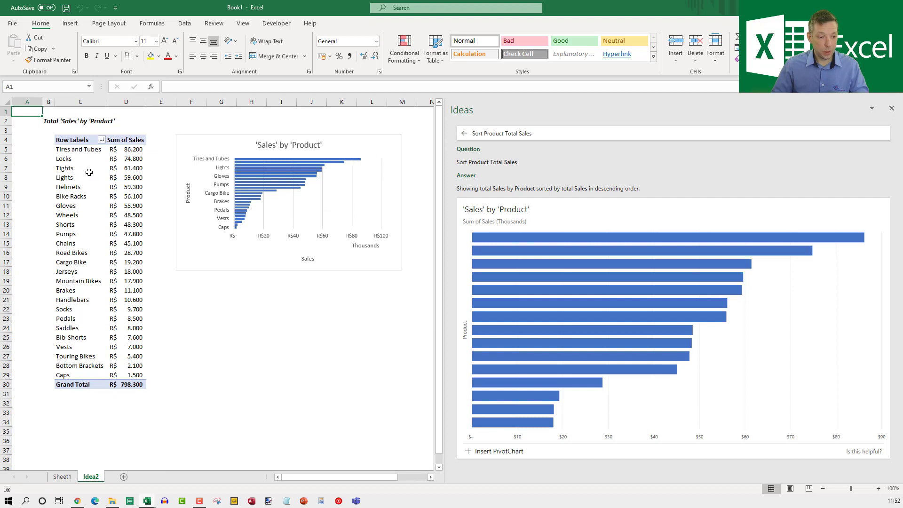
pyautogui.click(282, 265)
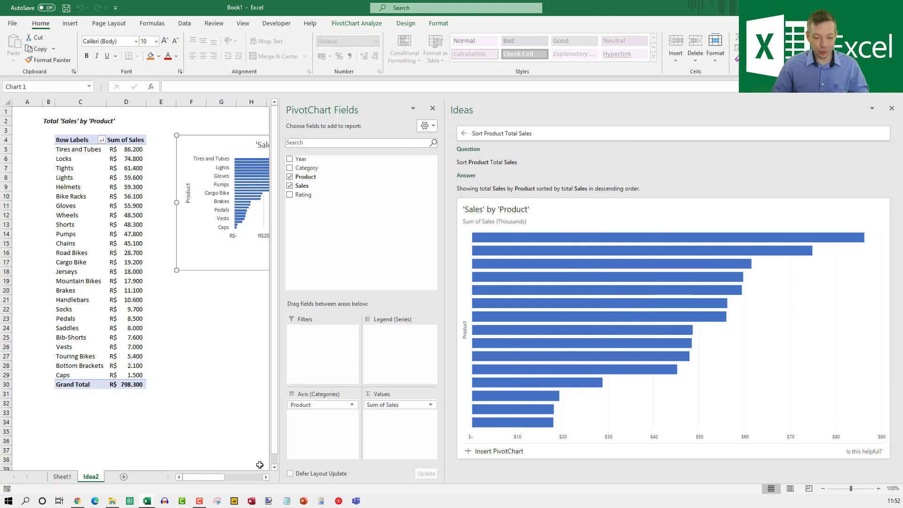
pyautogui.click(265, 479)
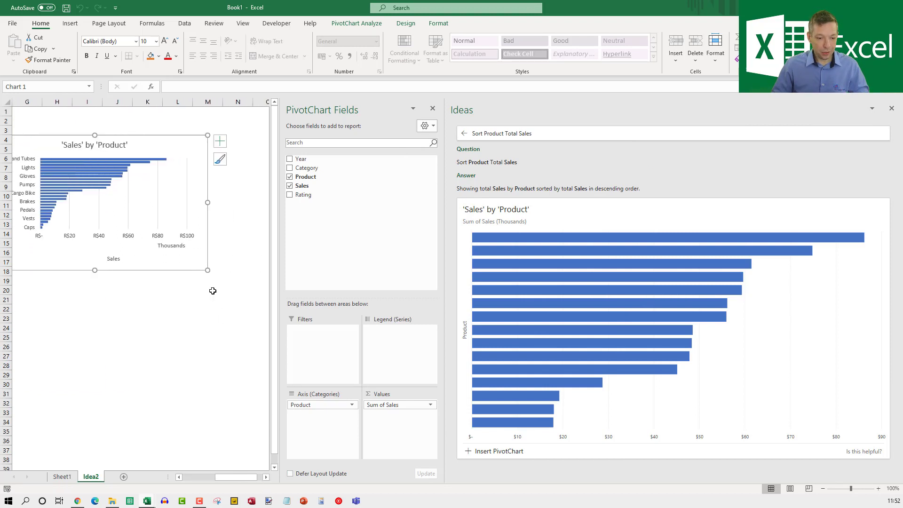
pyautogui.moveTo(208, 270); pyautogui.dragTo(251, 382)
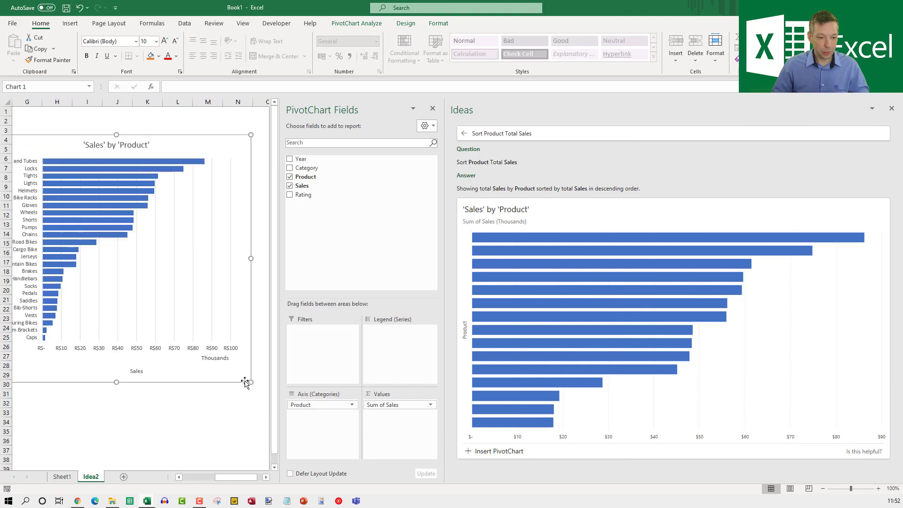
pyautogui.moveTo(236, 477); pyautogui.dragTo(223, 477)
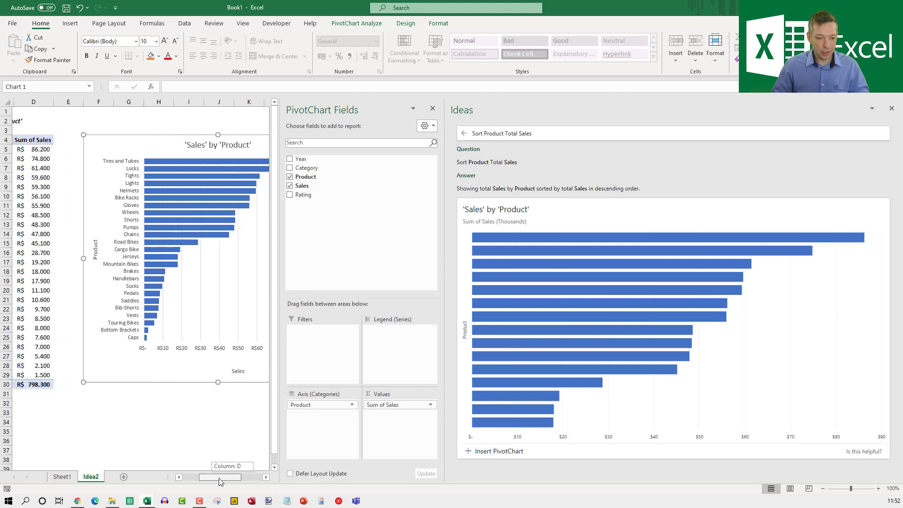
pyautogui.hscroll(1, 224, 453)
# Step: On Sheet1, ask Ideas for the top 10 Category by rating
pyautogui.click(524, 135)
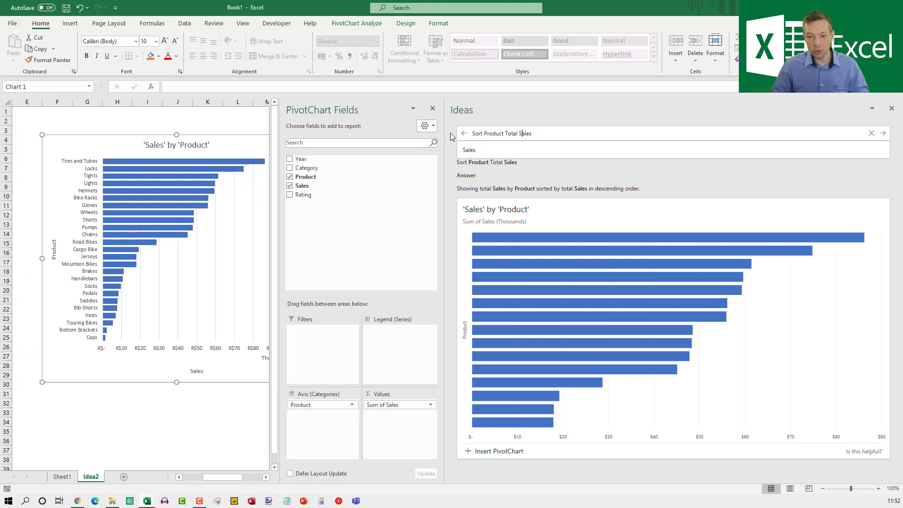
pyautogui.click(465, 133)
pyautogui.click(502, 135)
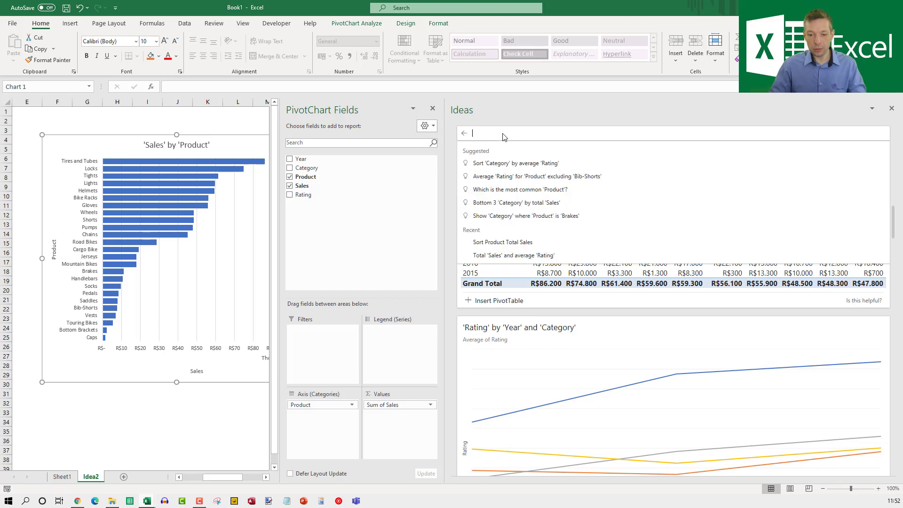
pyautogui.write('top 10')
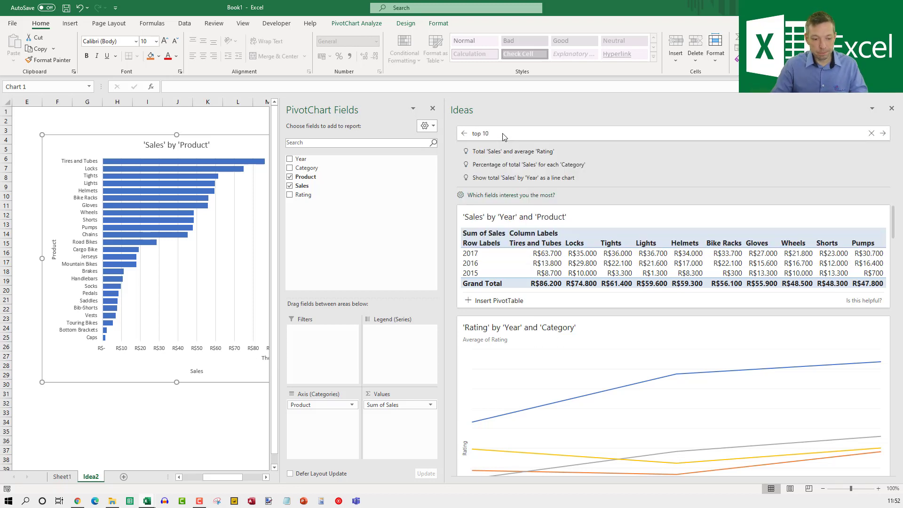
pyautogui.click(185, 480)
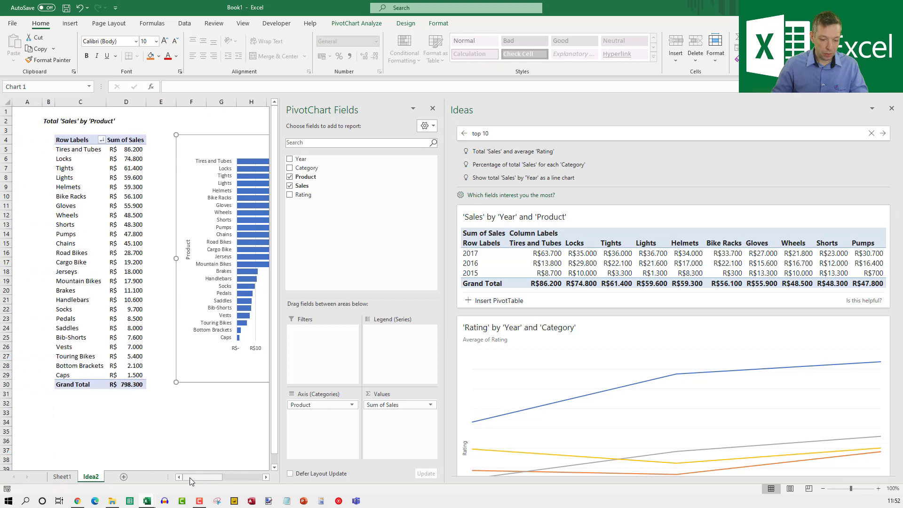
pyautogui.click(64, 477)
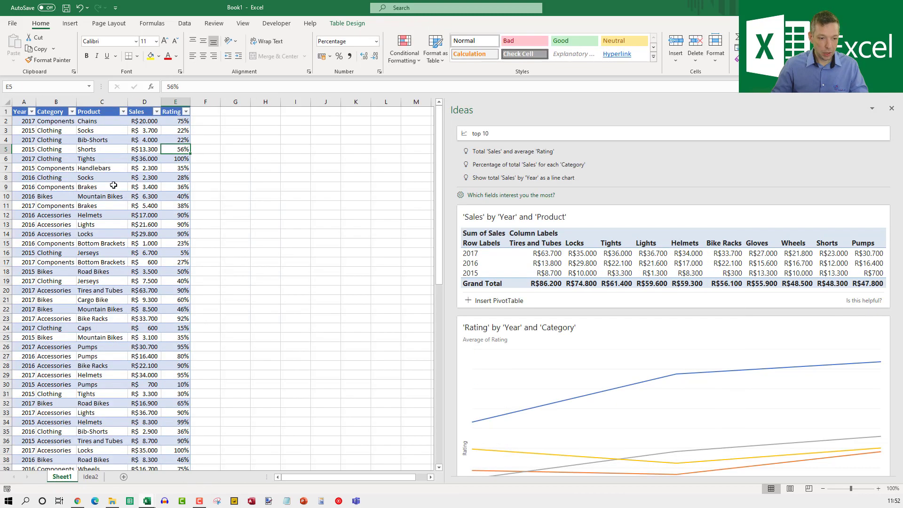
pyautogui.click(509, 136)
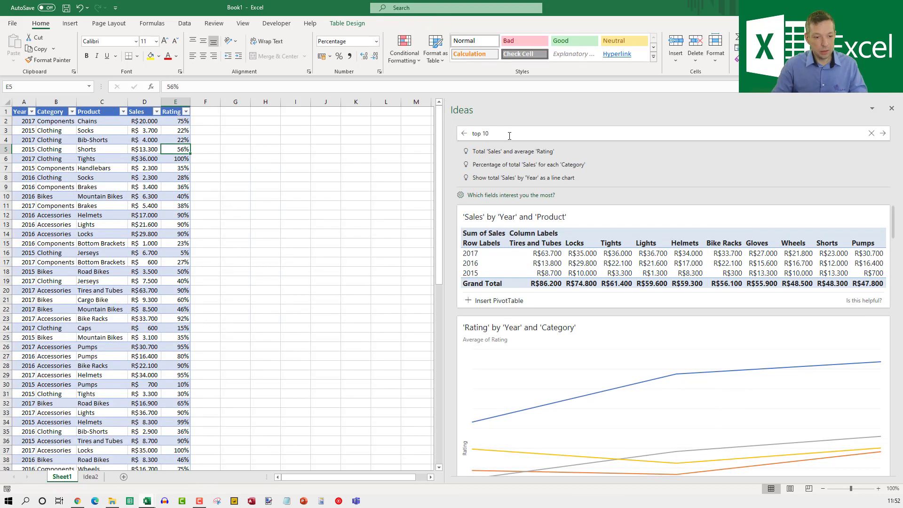
pyautogui.write('ratings')
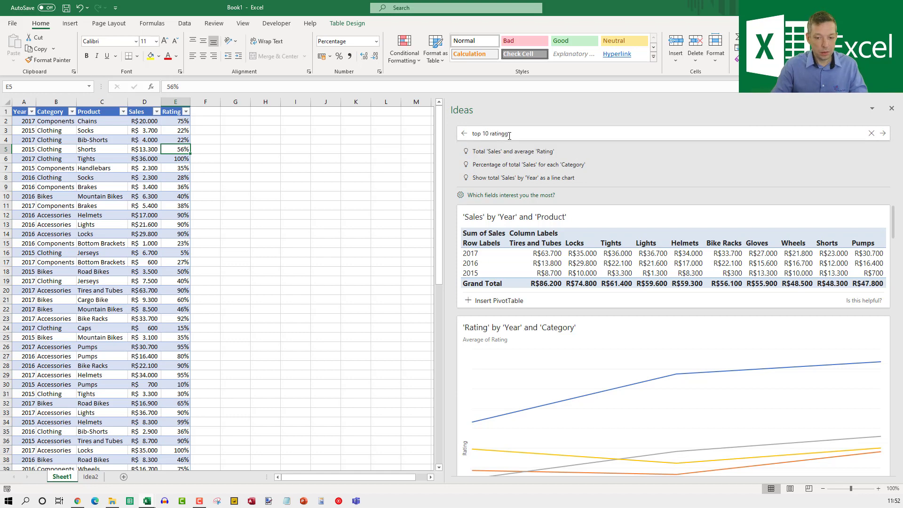
pyautogui.press('BackSpace')
pyautogui.write('o')
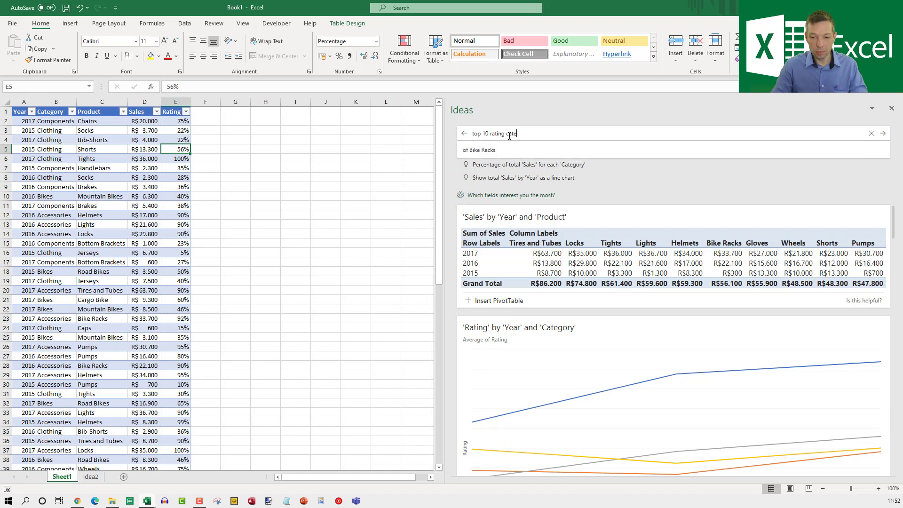
pyautogui.write('gory')
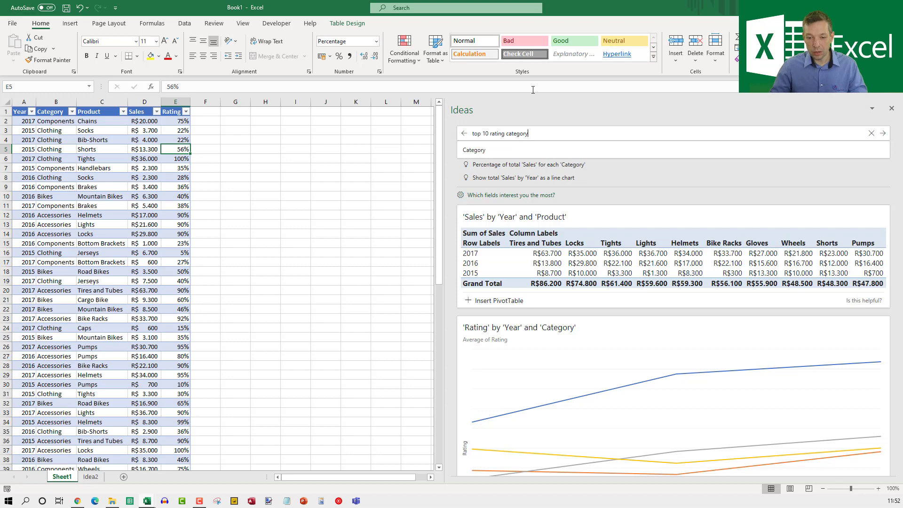
pyautogui.click(660, 146)
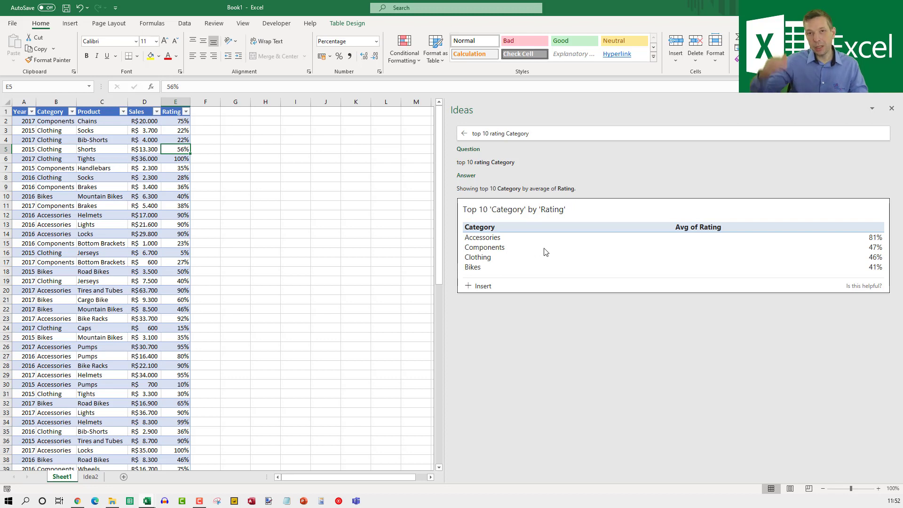
# Step: Change the question to top 10 rating product, add sales, then clear the question
pyautogui.doubleClick(526, 134)
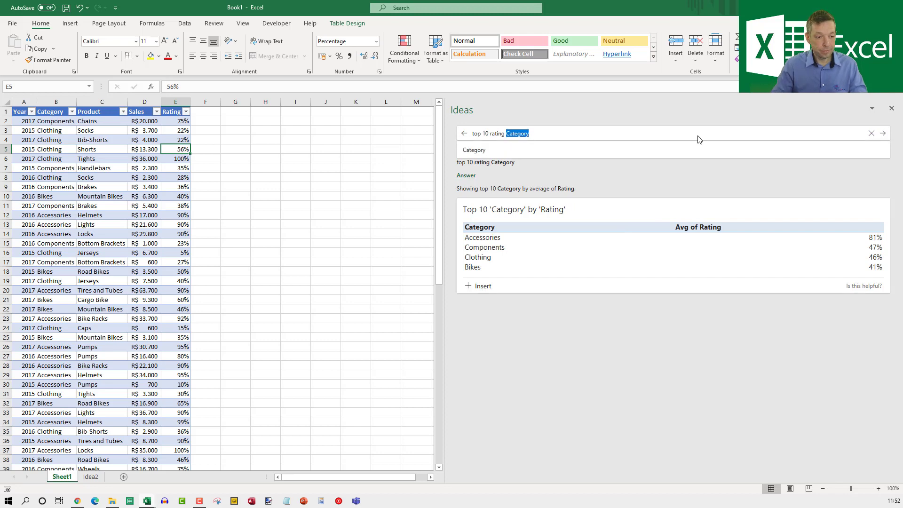
pyautogui.write('product')
pyautogui.press('Return')
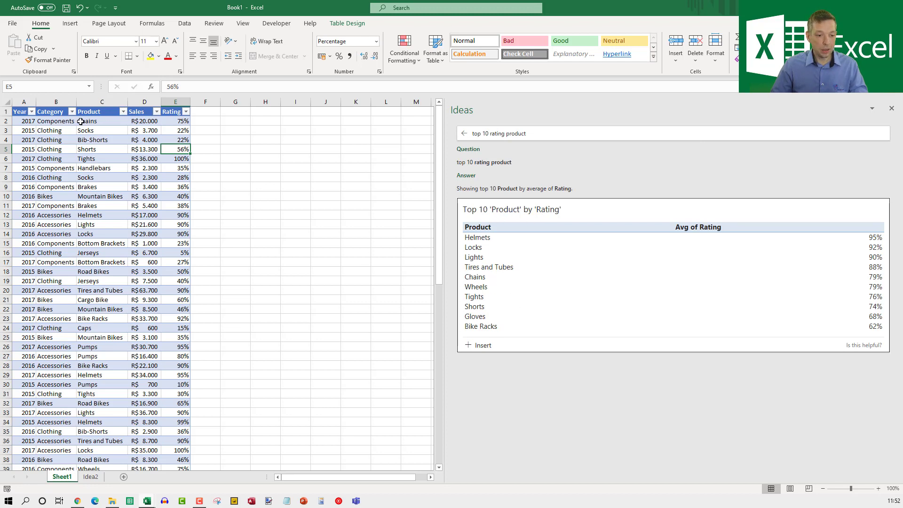
pyautogui.click(573, 133)
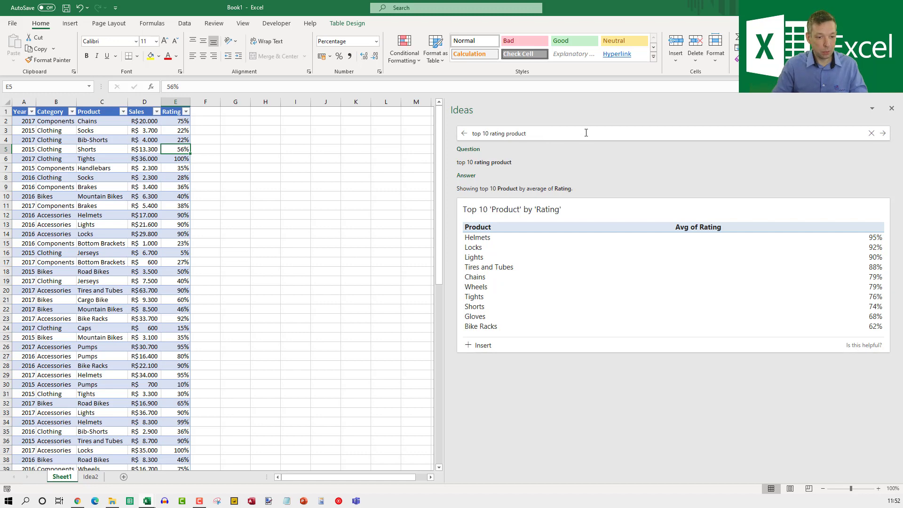
pyautogui.write(' sales')
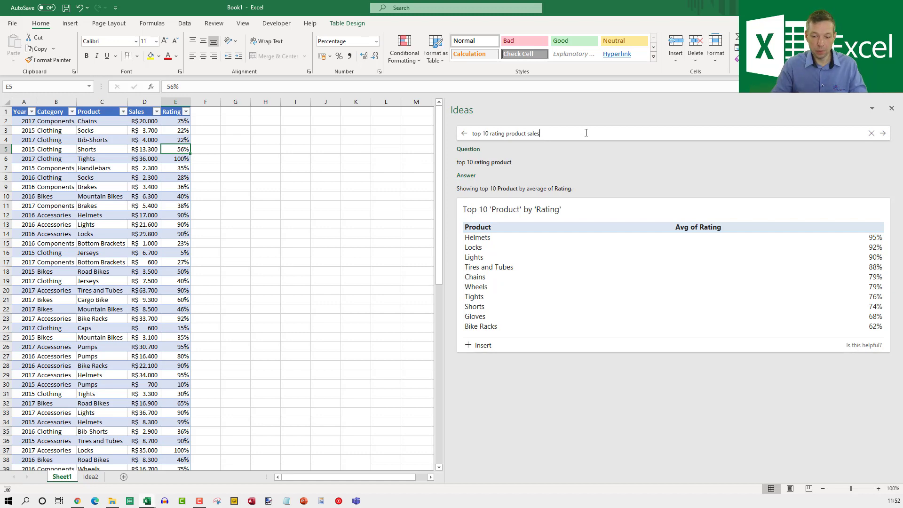
pyautogui.press('Return')
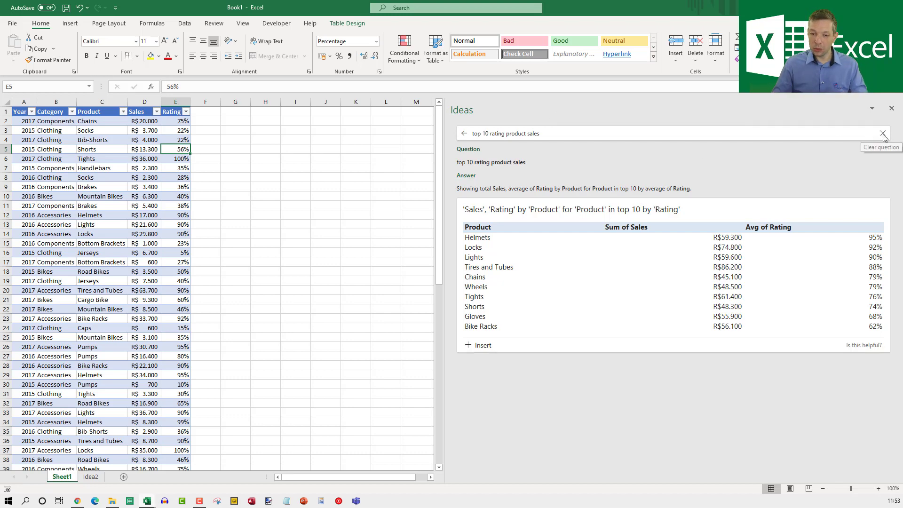
pyautogui.click(882, 134)
pyautogui.click(463, 135)
# Step: Set Ideas fields to Year, Category, Product and Rating (Average), excluding Sales, and update
pyautogui.click(462, 135)
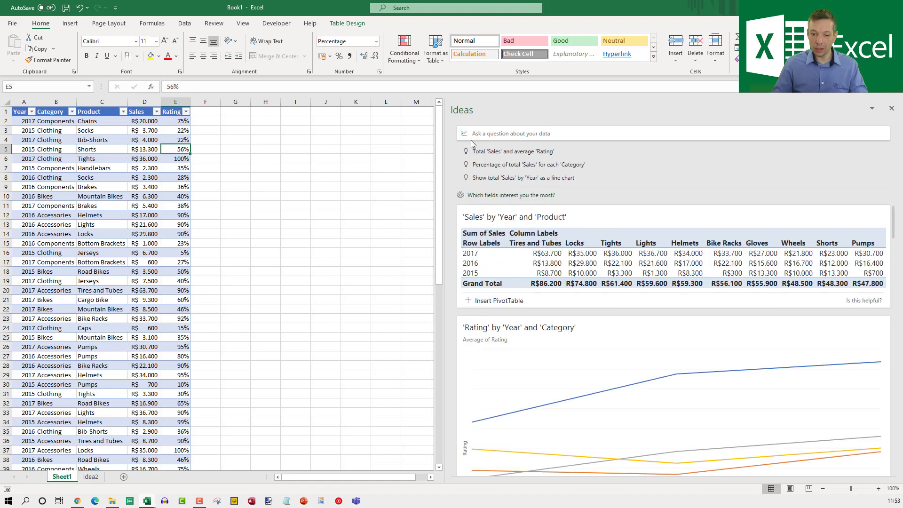
pyautogui.click(492, 194)
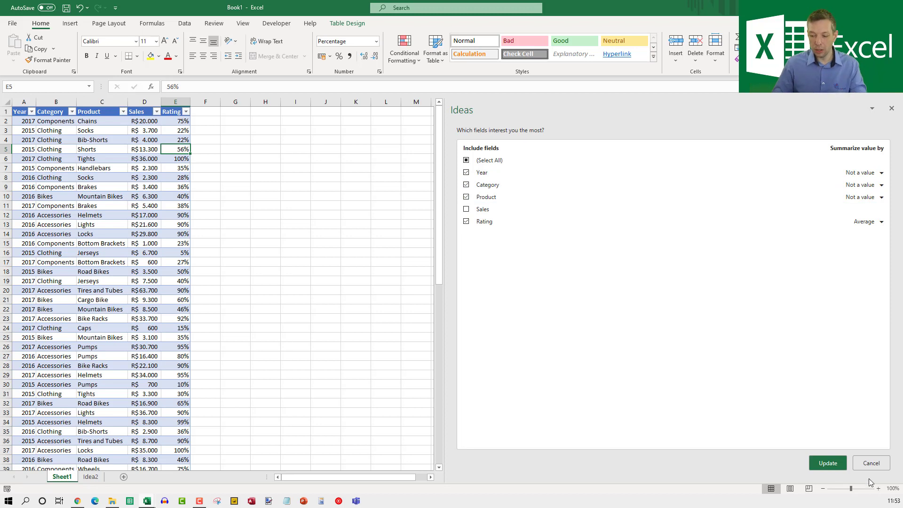
pyautogui.click(828, 462)
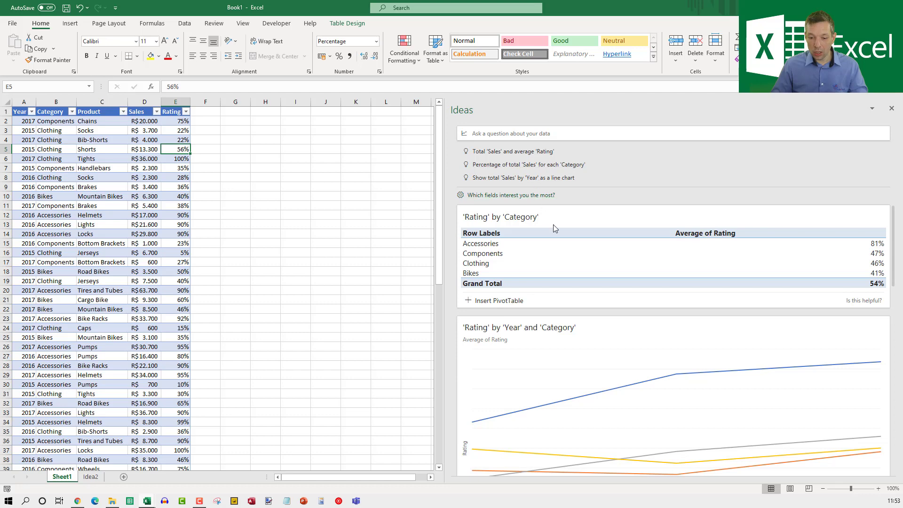
pyautogui.scroll(-3, 597, 291)
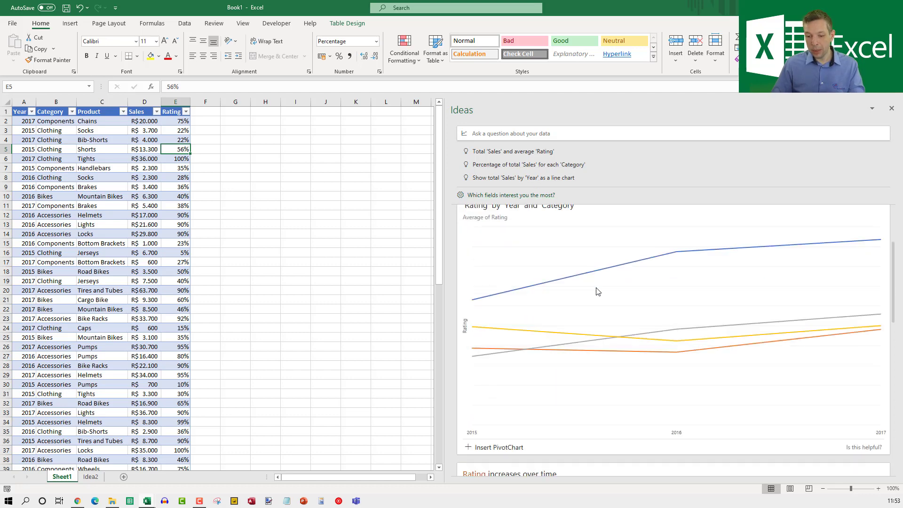
pyautogui.scroll(-2, 599, 292)
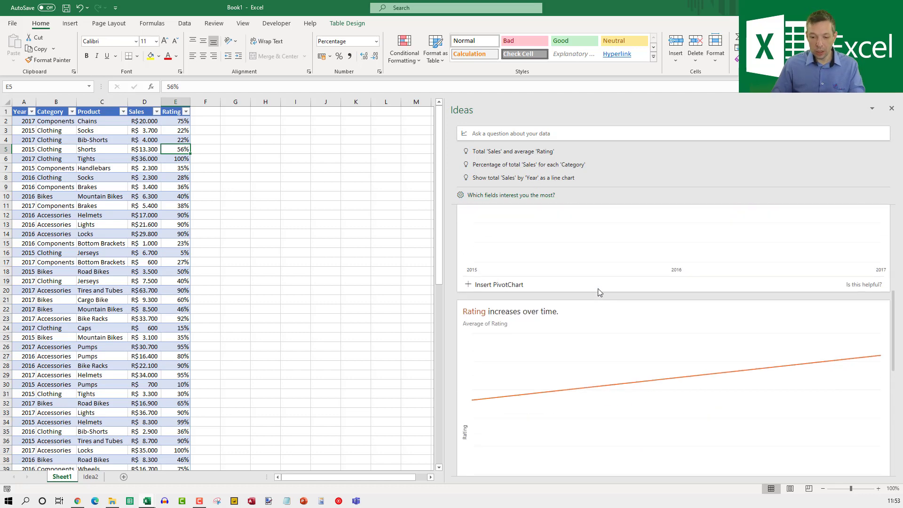
pyautogui.scroll(-1, 598, 290)
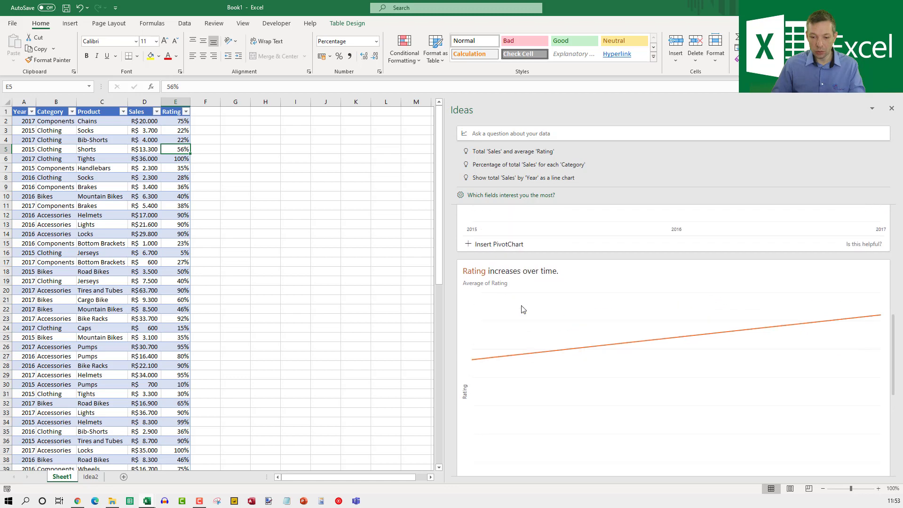
pyautogui.scroll(2, 523, 309)
pyautogui.scroll(3, 508, 292)
pyautogui.scroll(2, 491, 278)
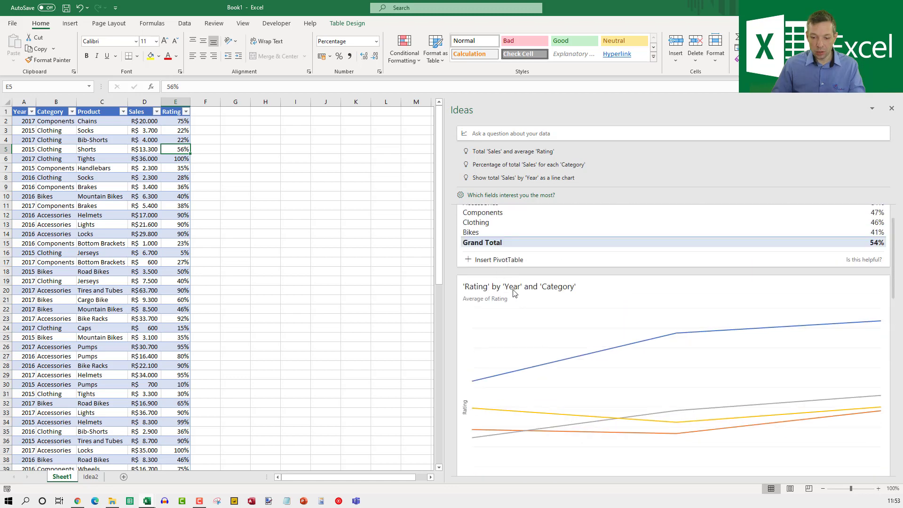
pyautogui.scroll(-5, 528, 305)
pyautogui.scroll(-4, 528, 308)
pyautogui.scroll(-2, 528, 311)
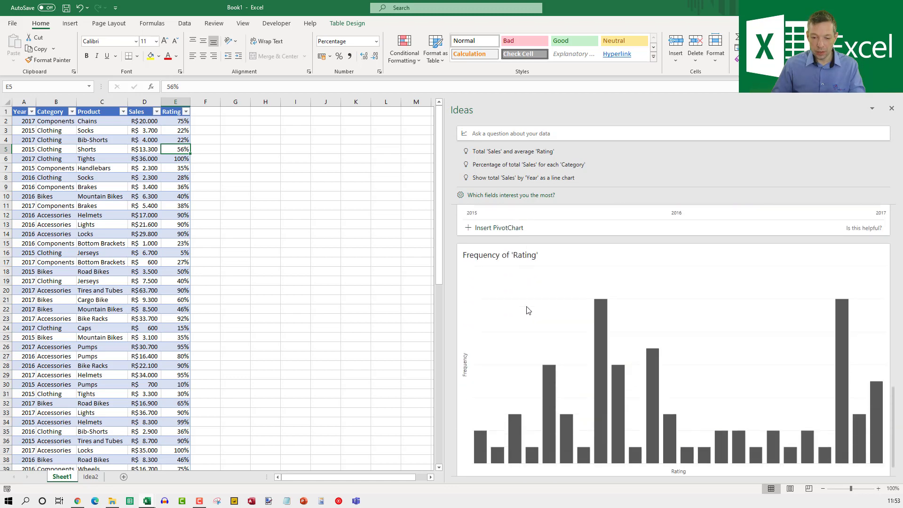
pyautogui.scroll(-1, 537, 285)
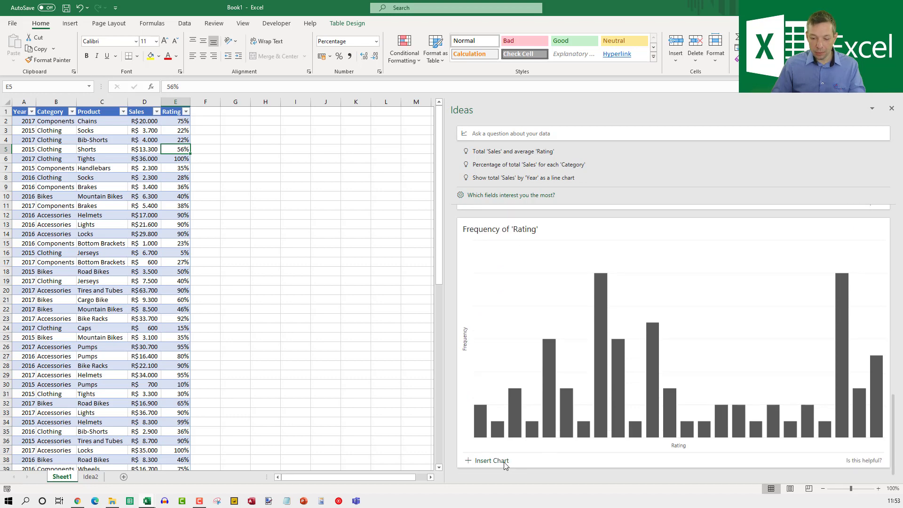
pyautogui.scroll(3, 594, 410)
pyautogui.scroll(3, 595, 412)
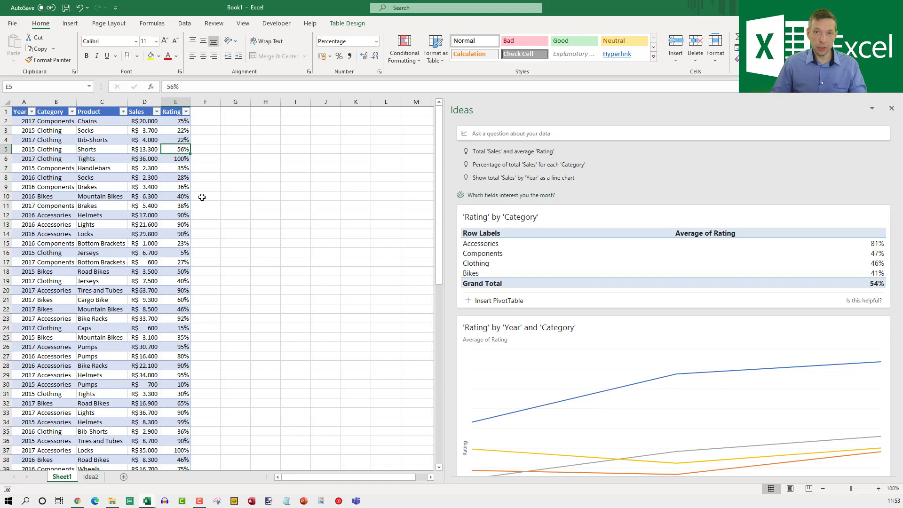
pyautogui.click(210, 112)
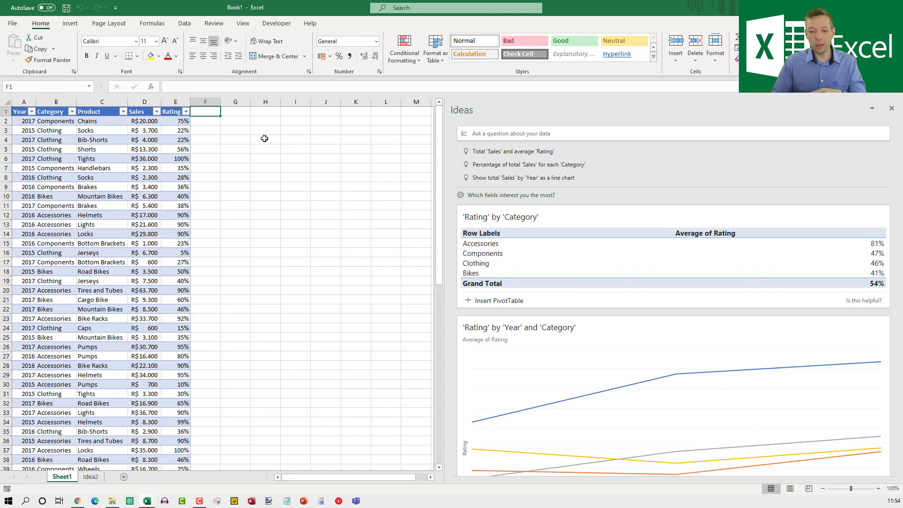
# Step: Close the Ideas pane and rerun Ideas on the Sheet1 sales table
pyautogui.click(487, 196)
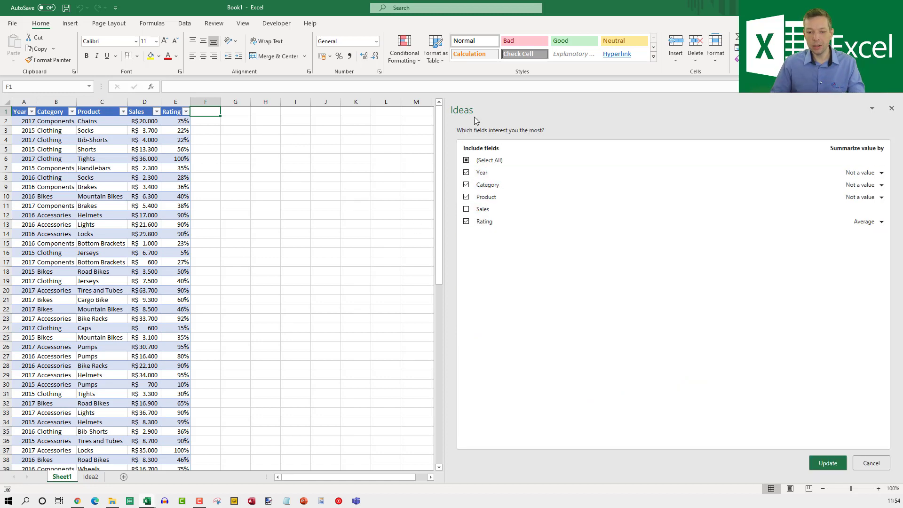
pyautogui.click(892, 109)
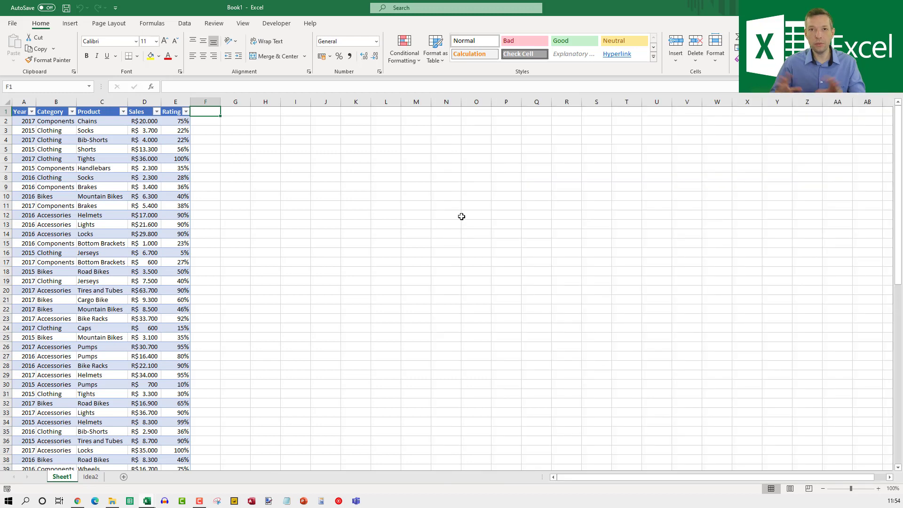
pyautogui.press('Left')
pyautogui.press('Down')
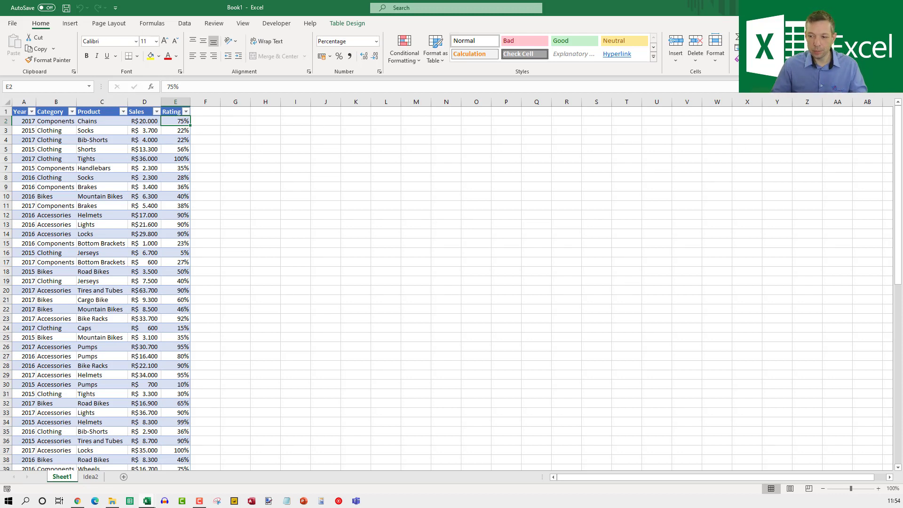
pyautogui.click(884, 47)
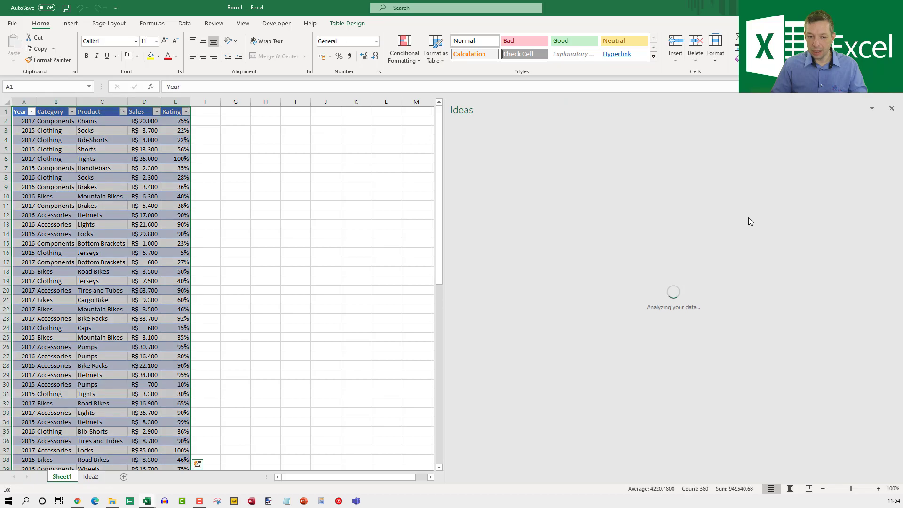